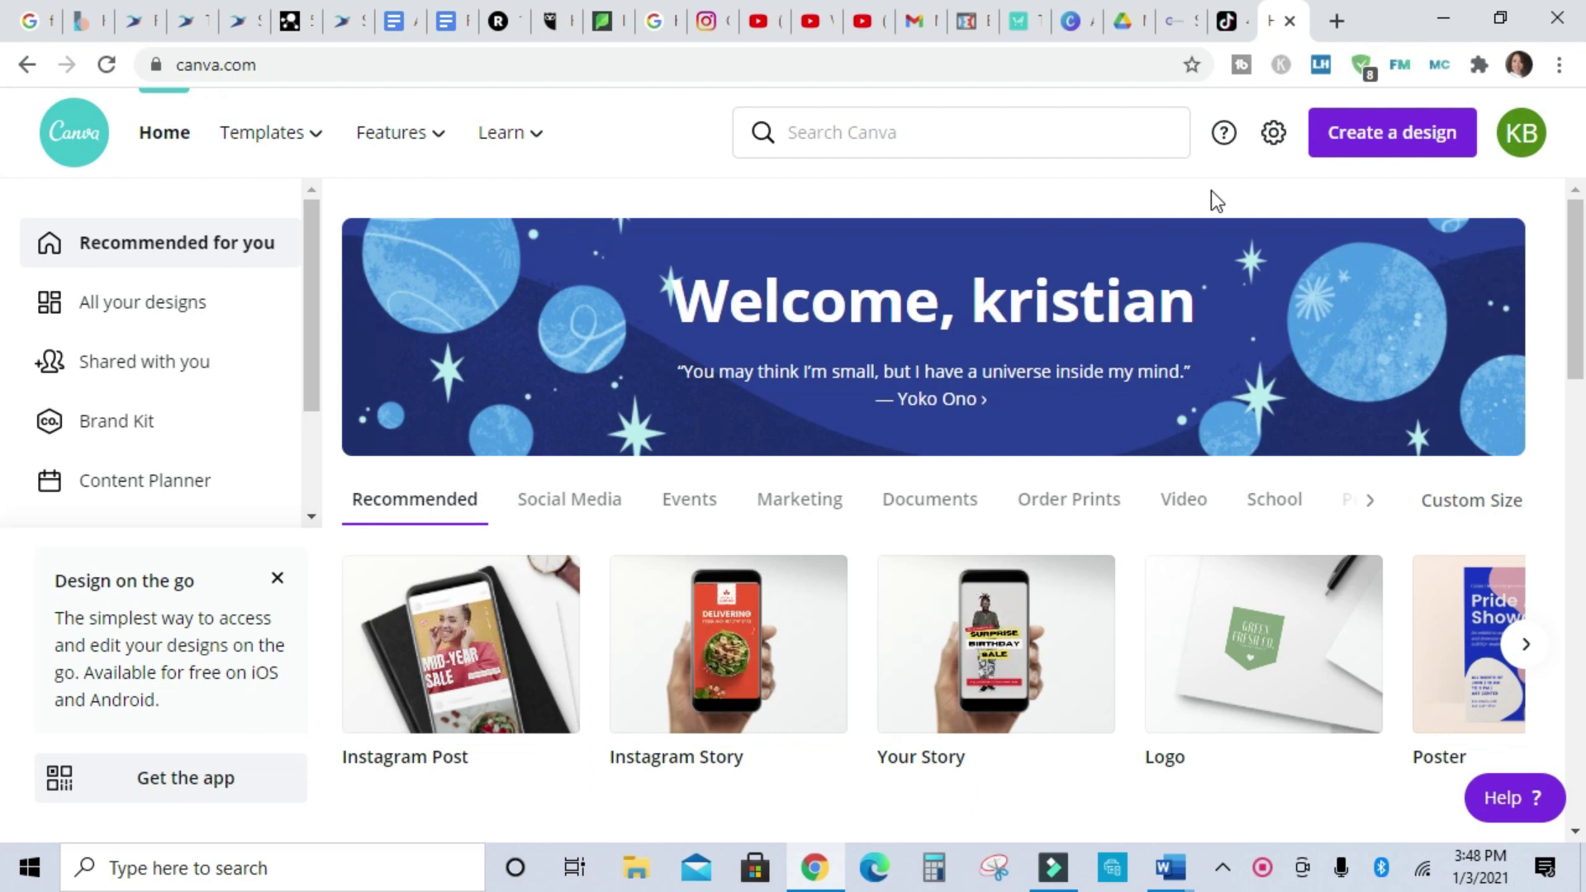
Step: Search for 'youtube thumbnail' and scroll through the YouTube Thumbnail template results
left_click(856, 126)
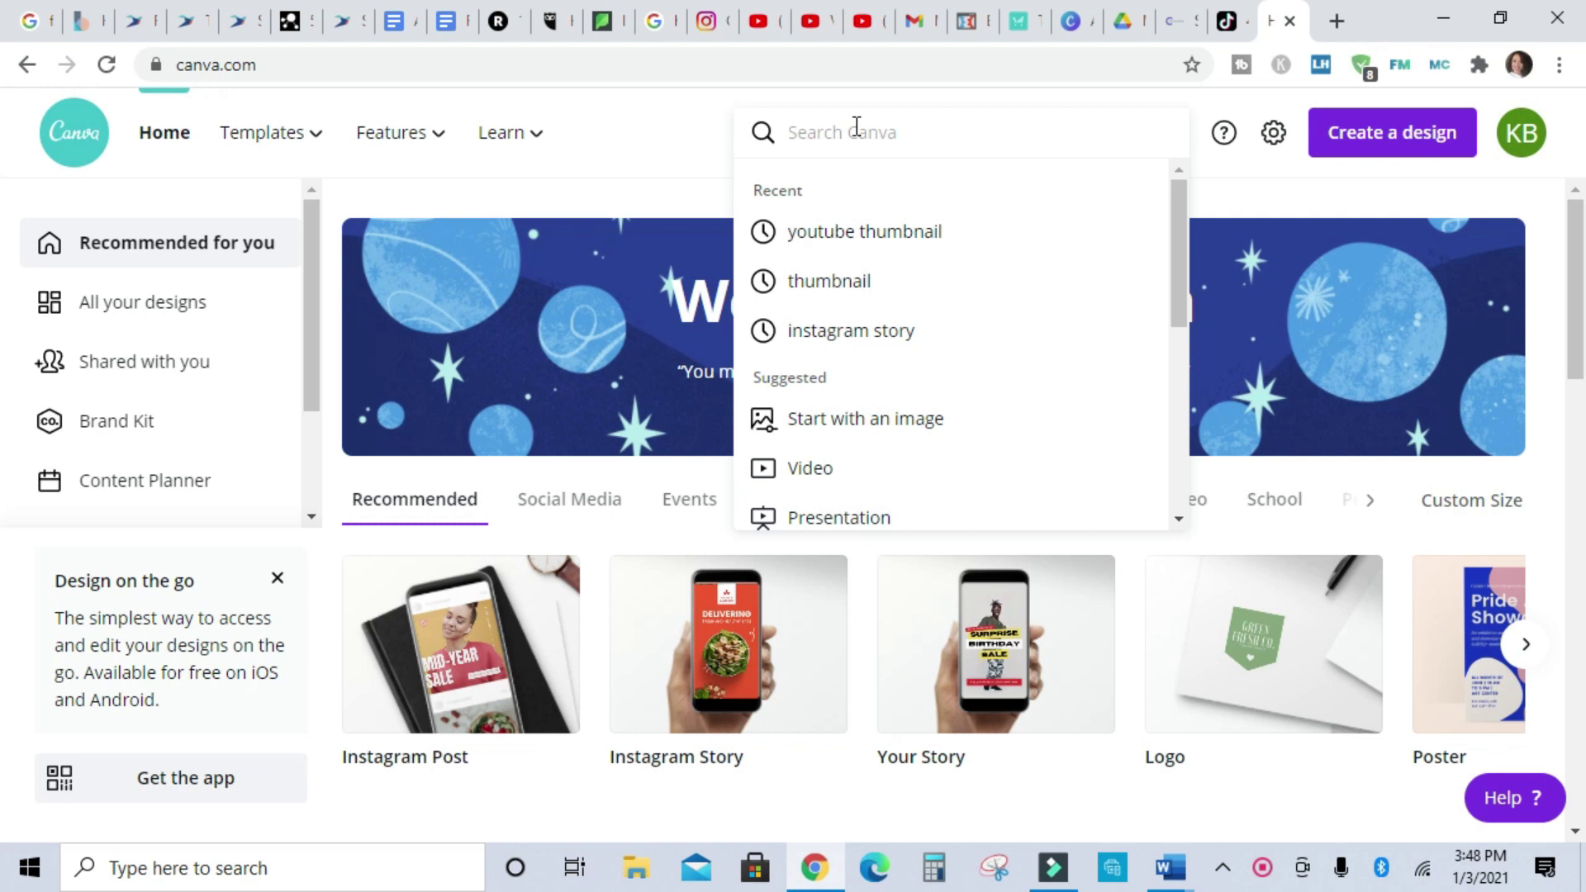
type("youtube t")
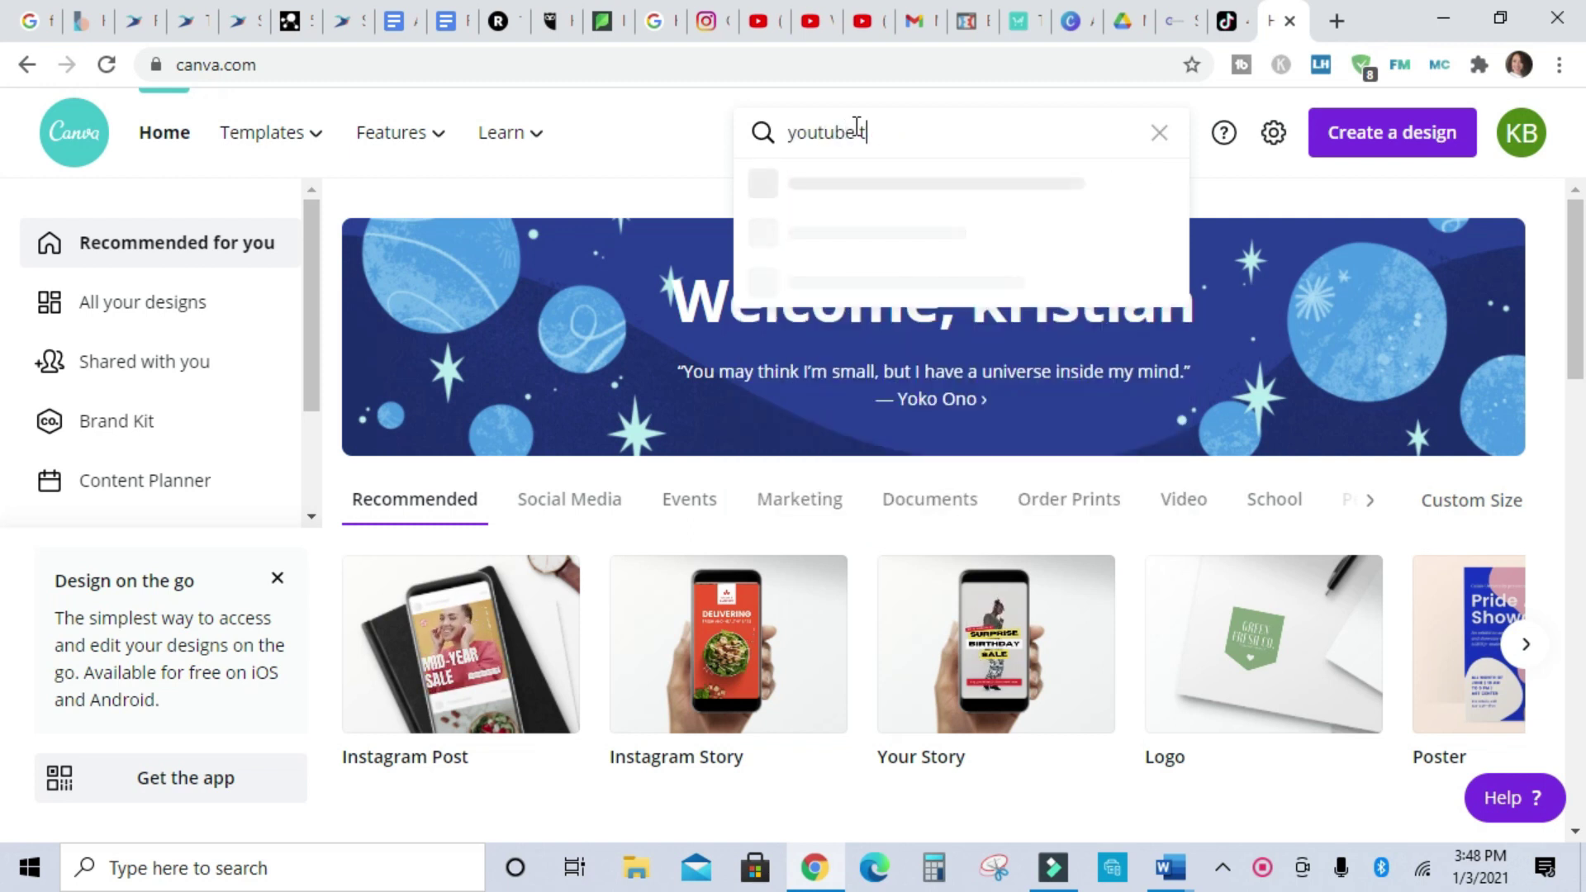
type("humbn")
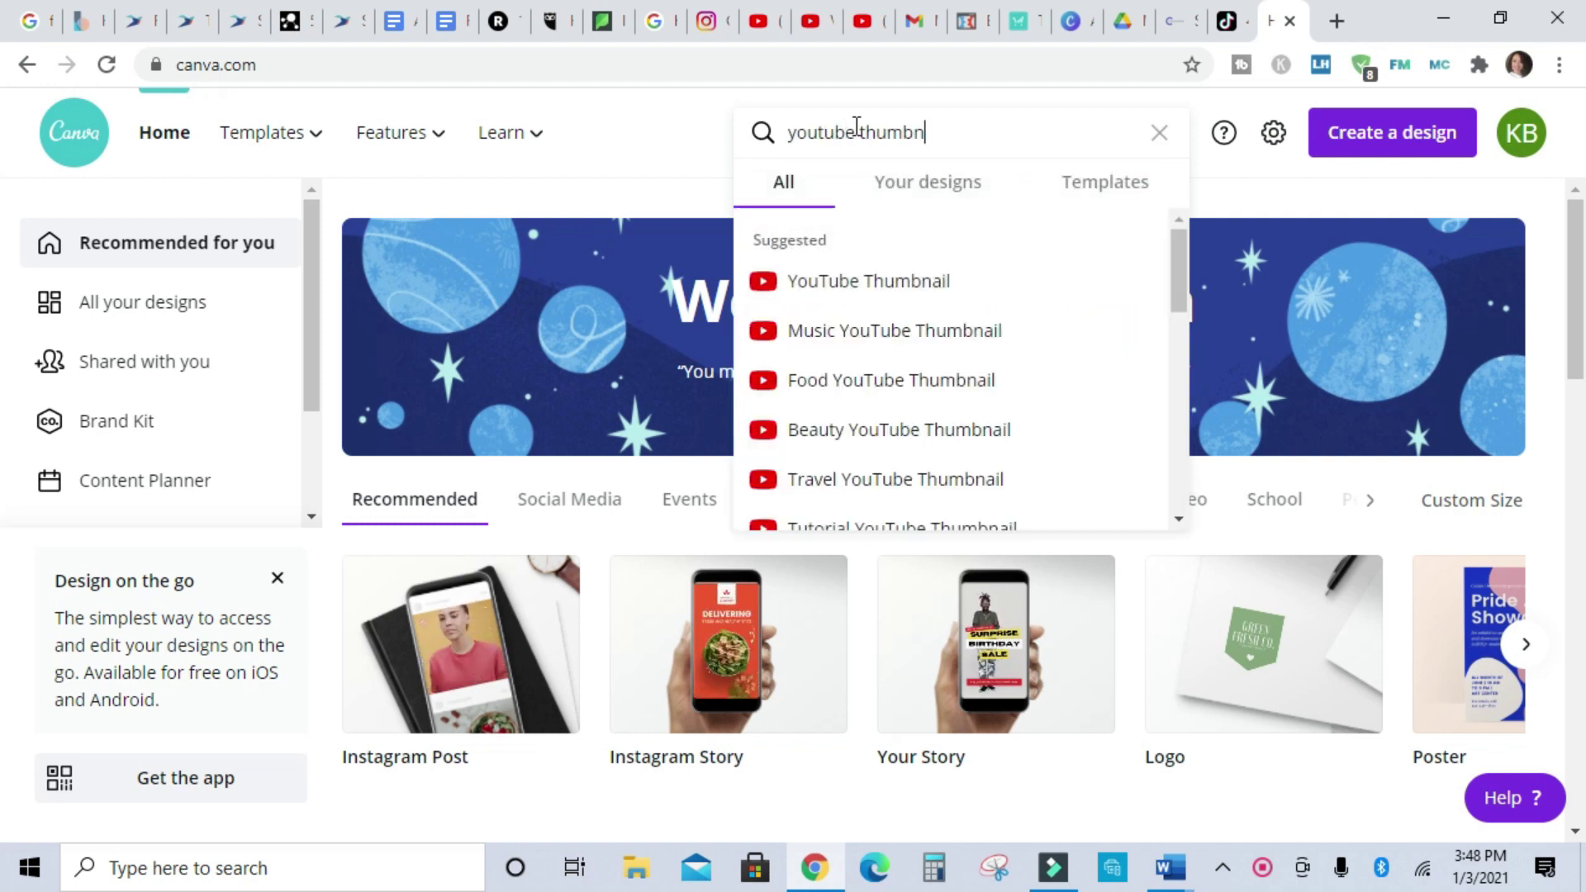
left_click(915, 289)
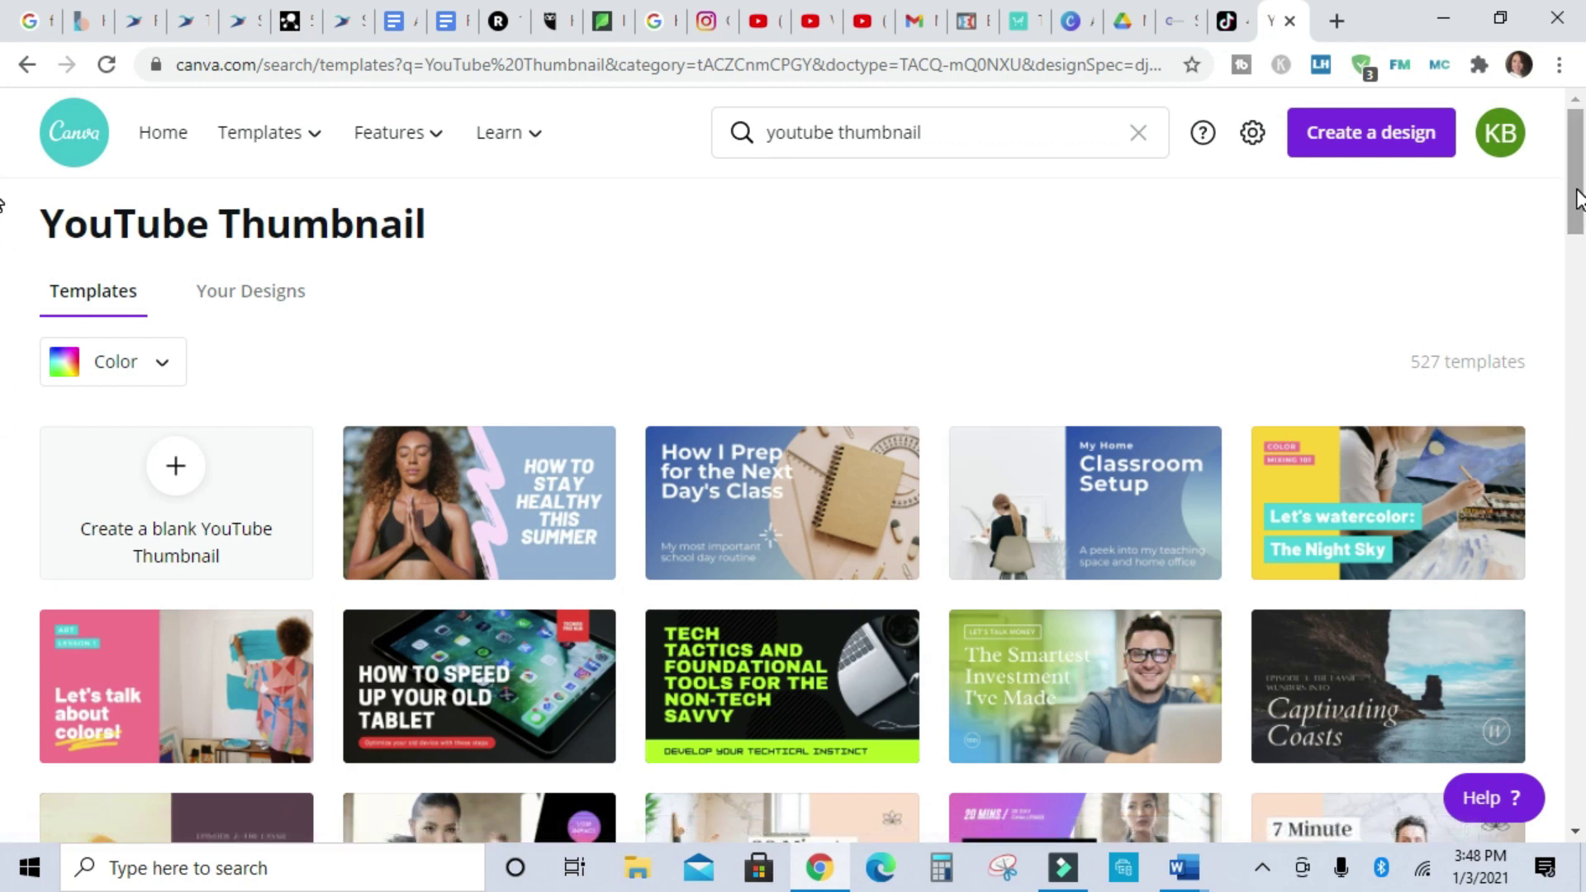
left_click_drag(1577, 199, 1577, 516)
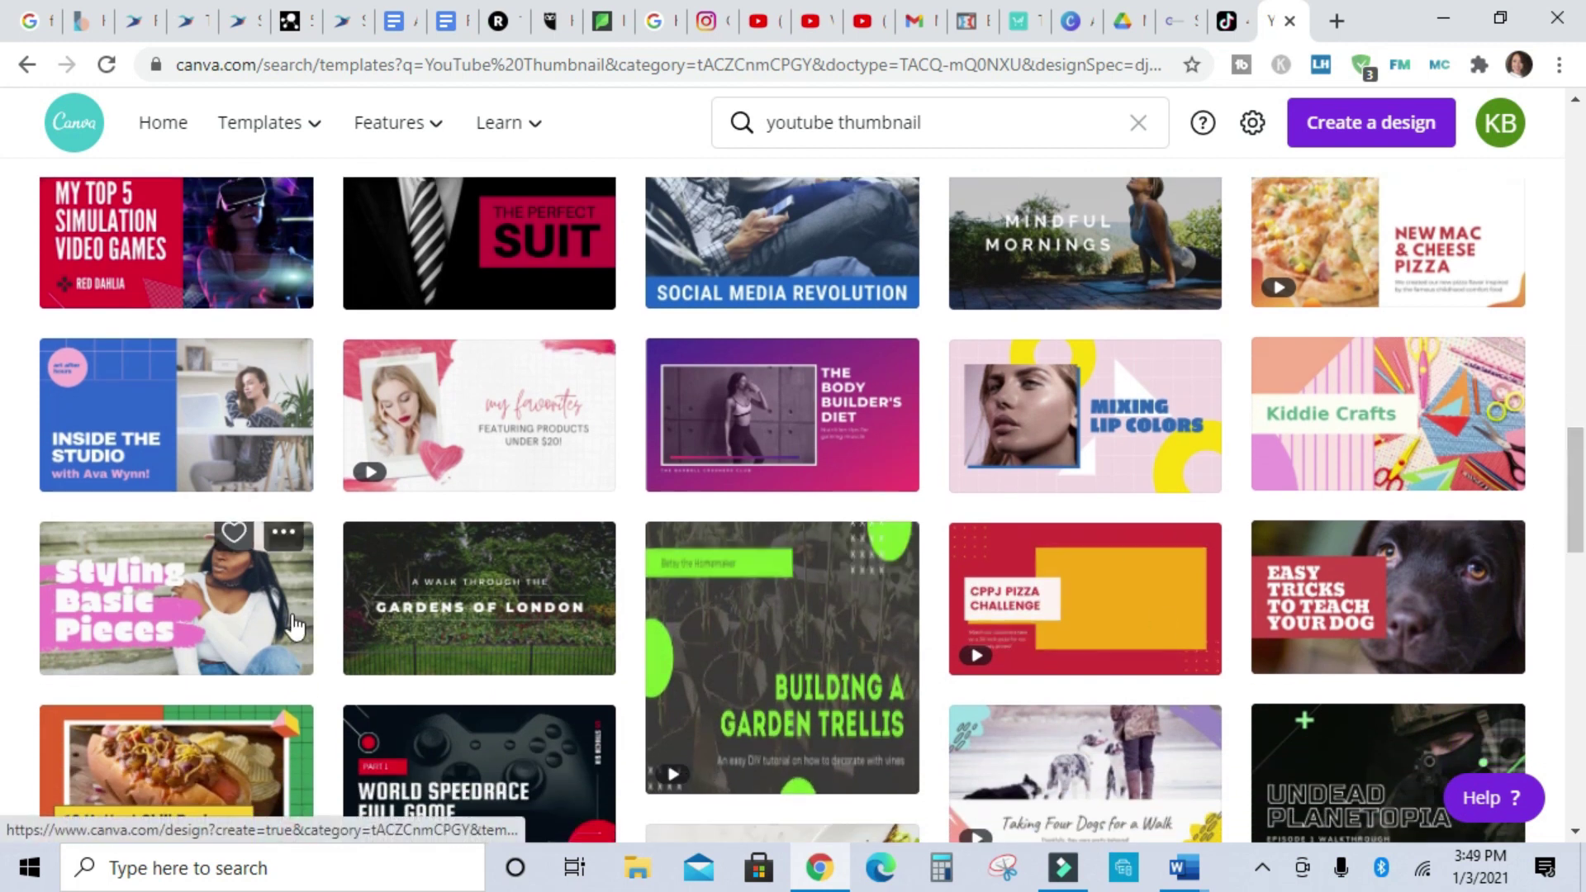
Step: Open the Styling Basic Pieces template and replace its background with the uploaded pink-sweater photo
left_click(234, 605)
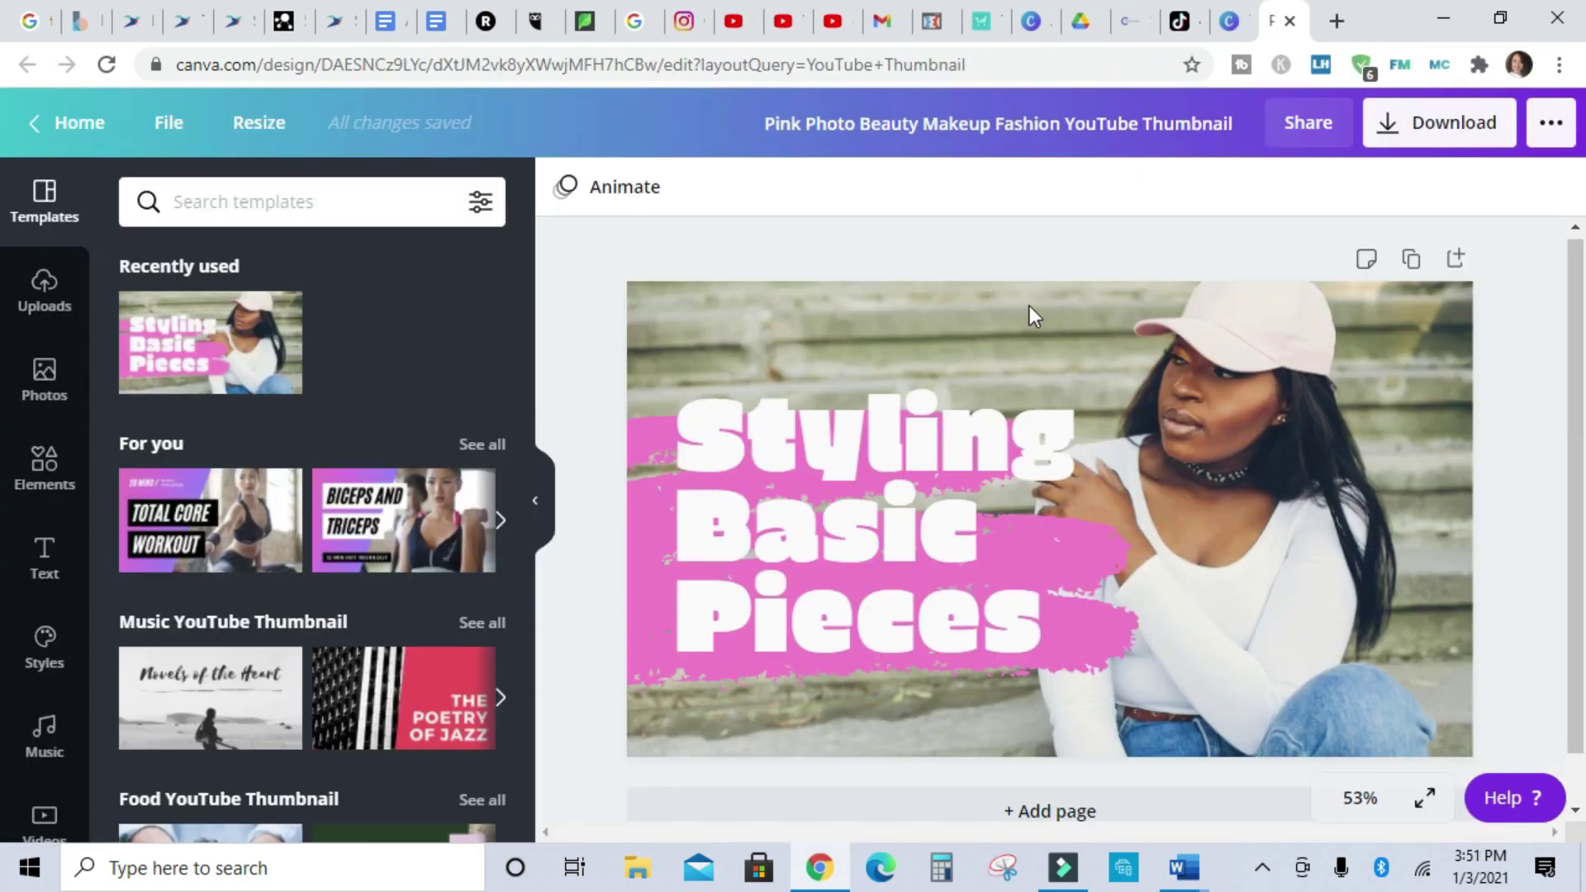
left_click(1225, 378)
key("Delete")
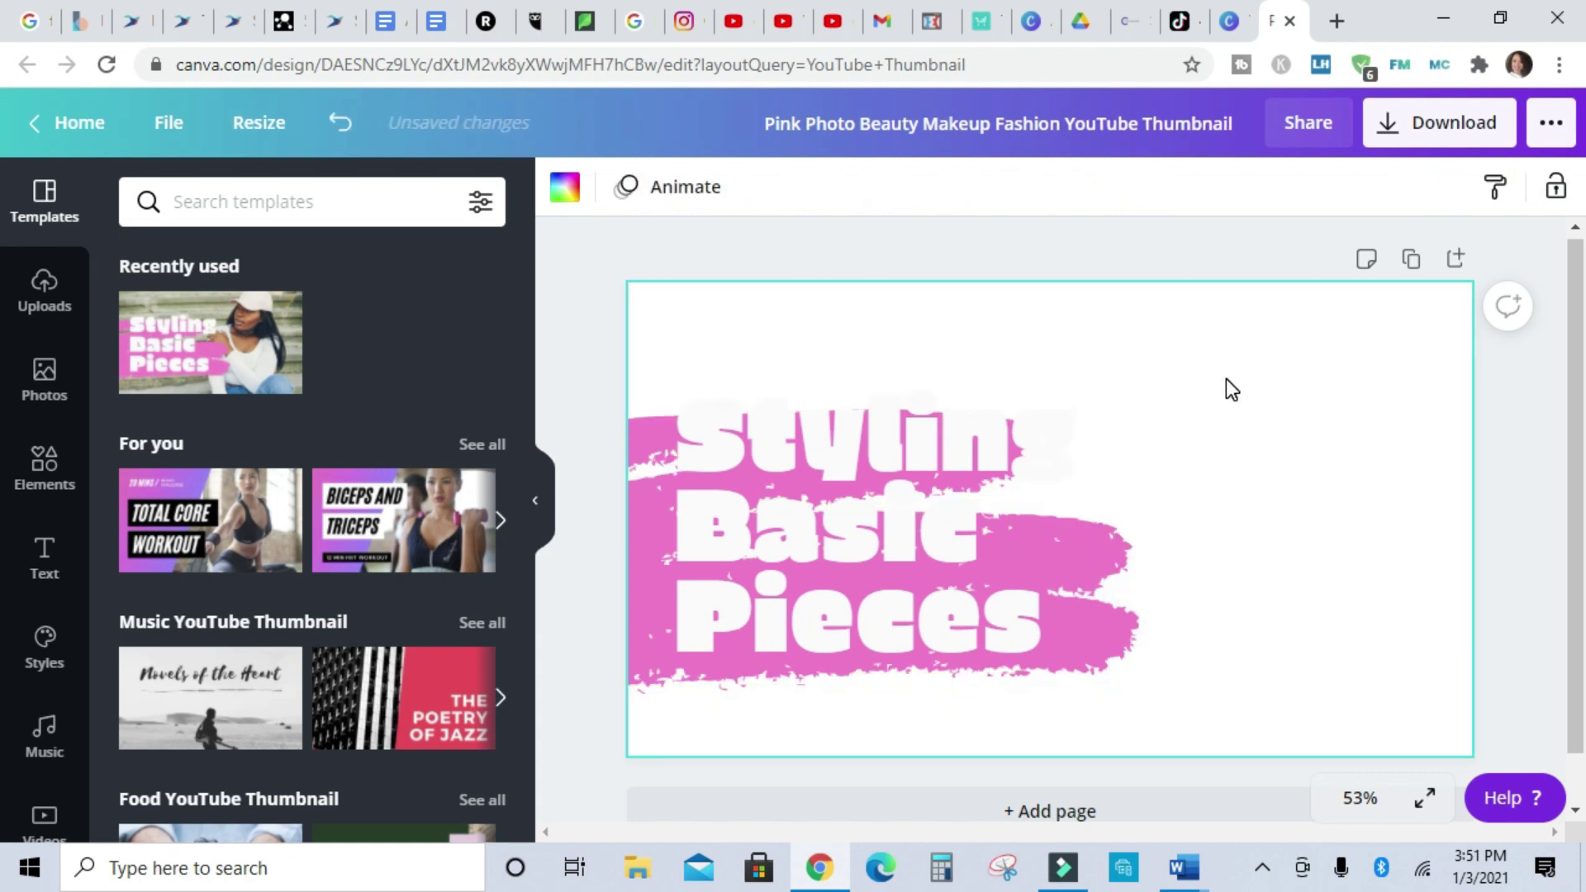
left_click(59, 310)
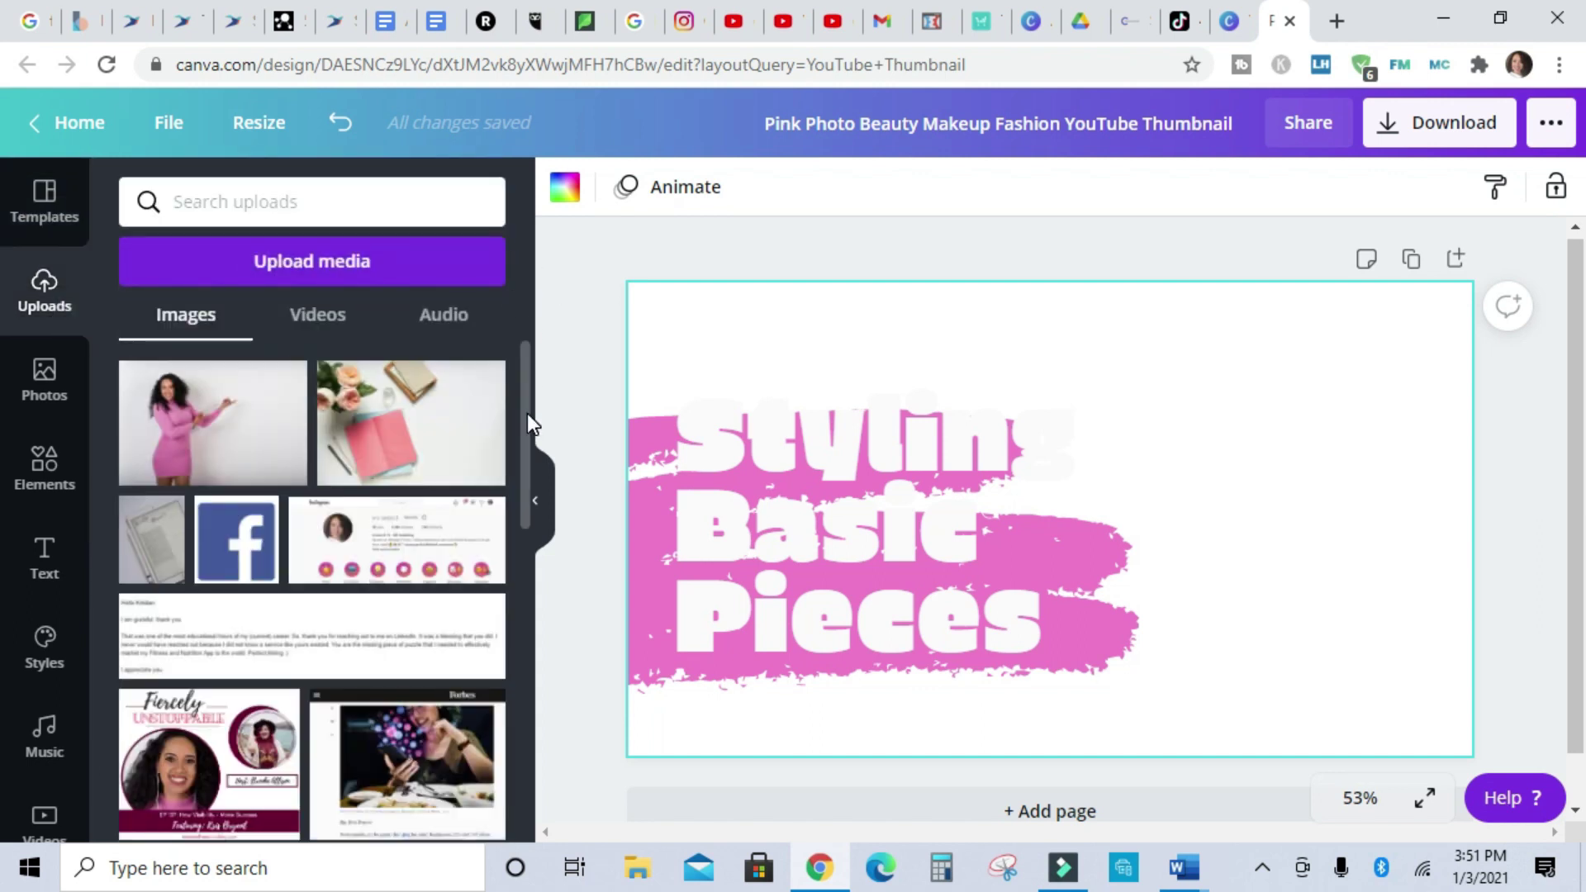
left_click_drag(527, 413, 570, 859)
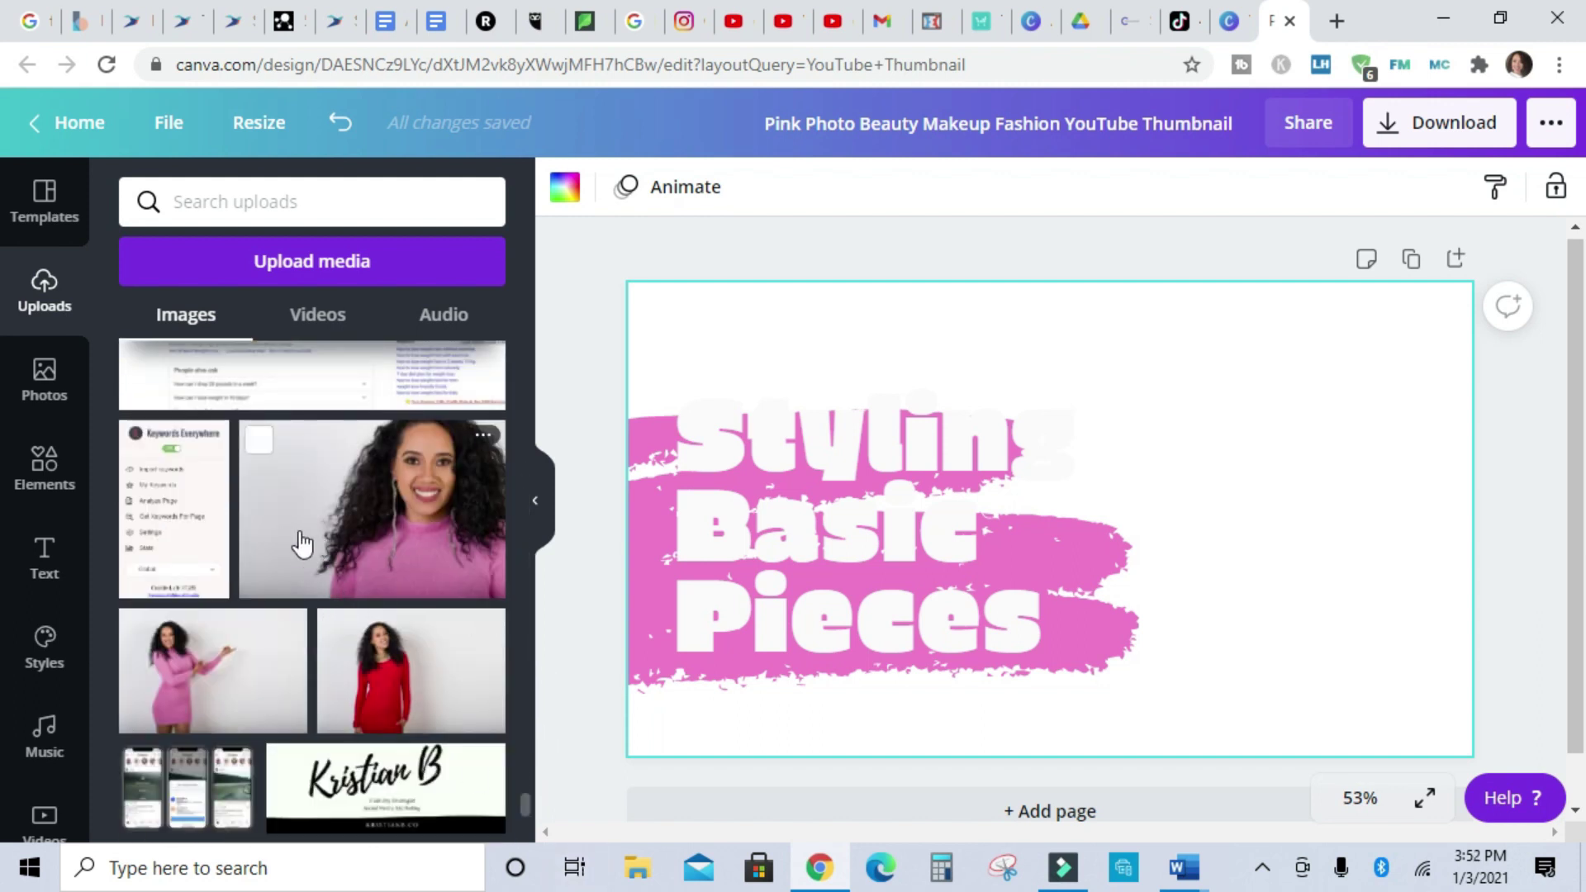
left_click_drag(283, 537, 946, 311)
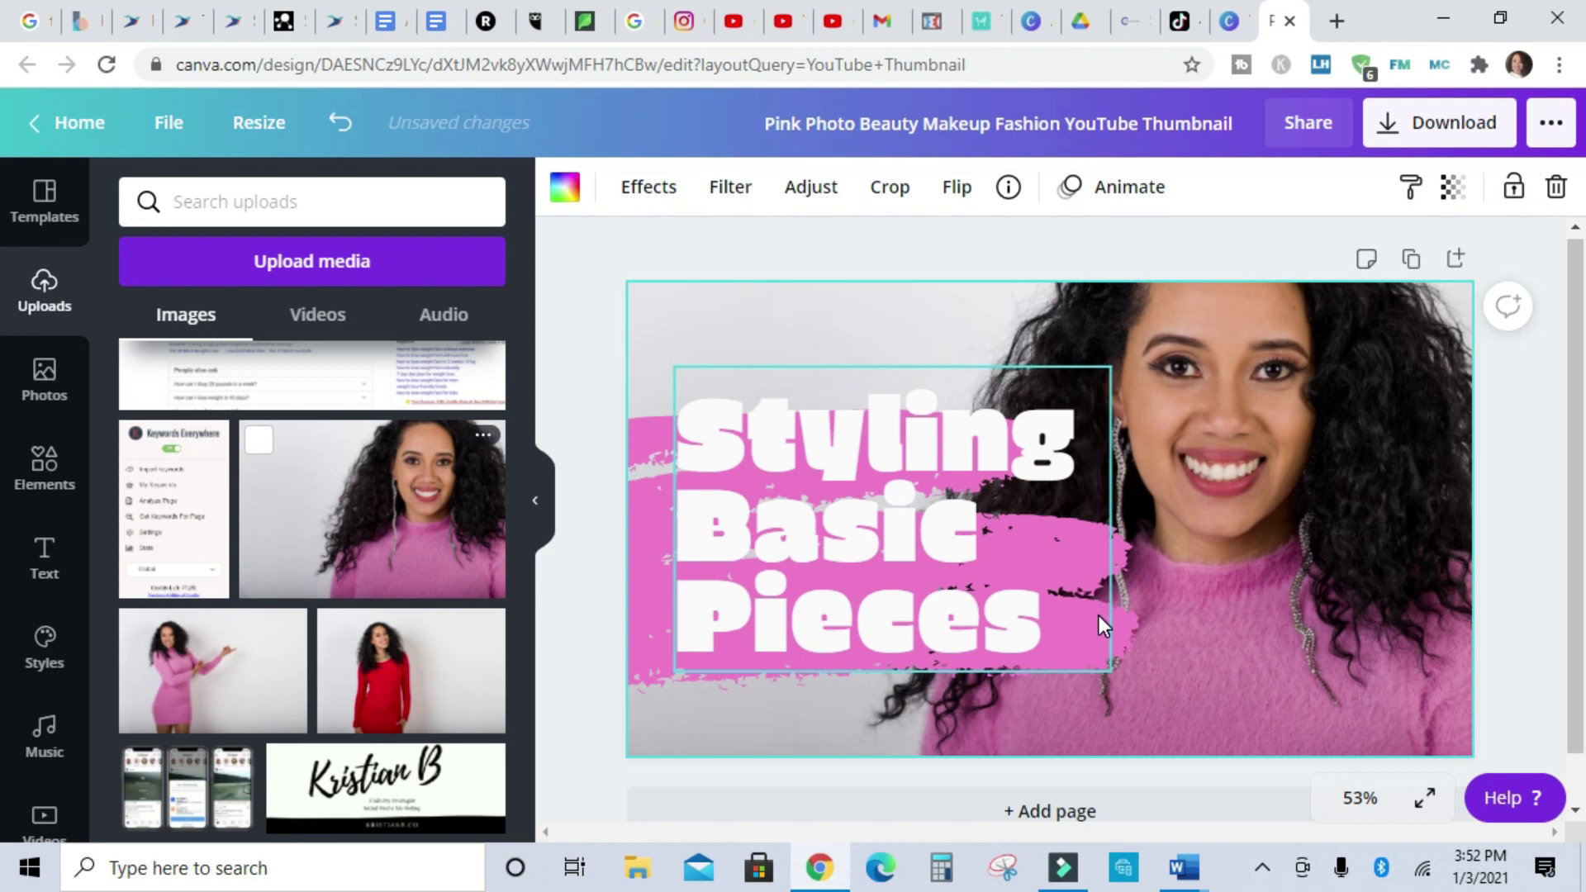
Step: Replace the template heading text with 'Kristian B Tv'
left_click(1111, 661)
mouse_move(1112, 668)
left_mouse_down()
mouse_move(1107, 699)
mouse_move(1107, 635)
left_mouse_up()
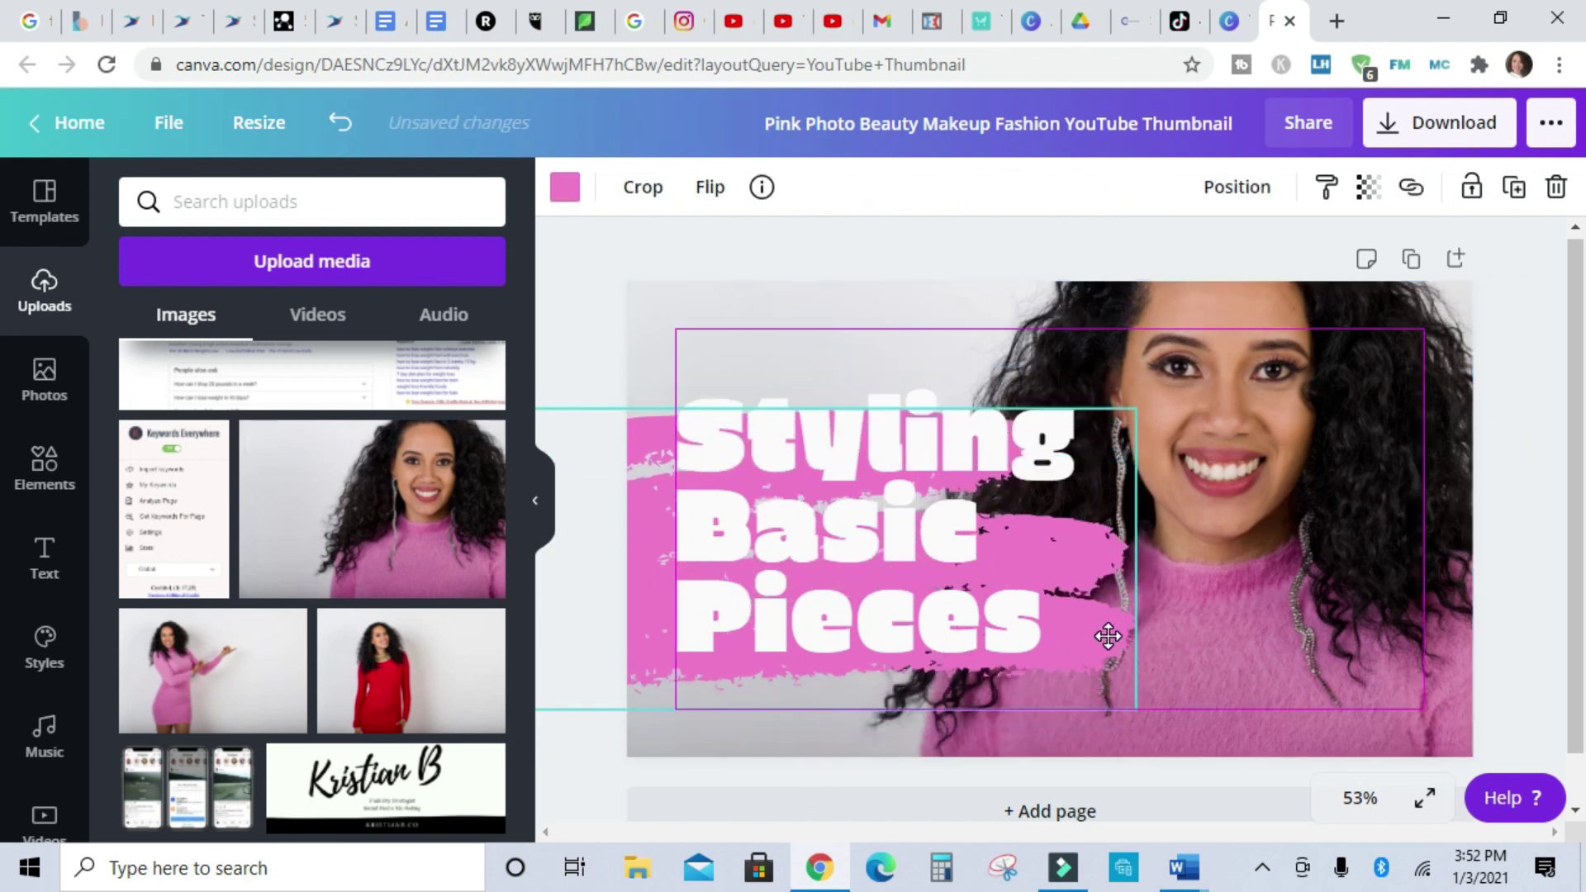
left_click(942, 569)
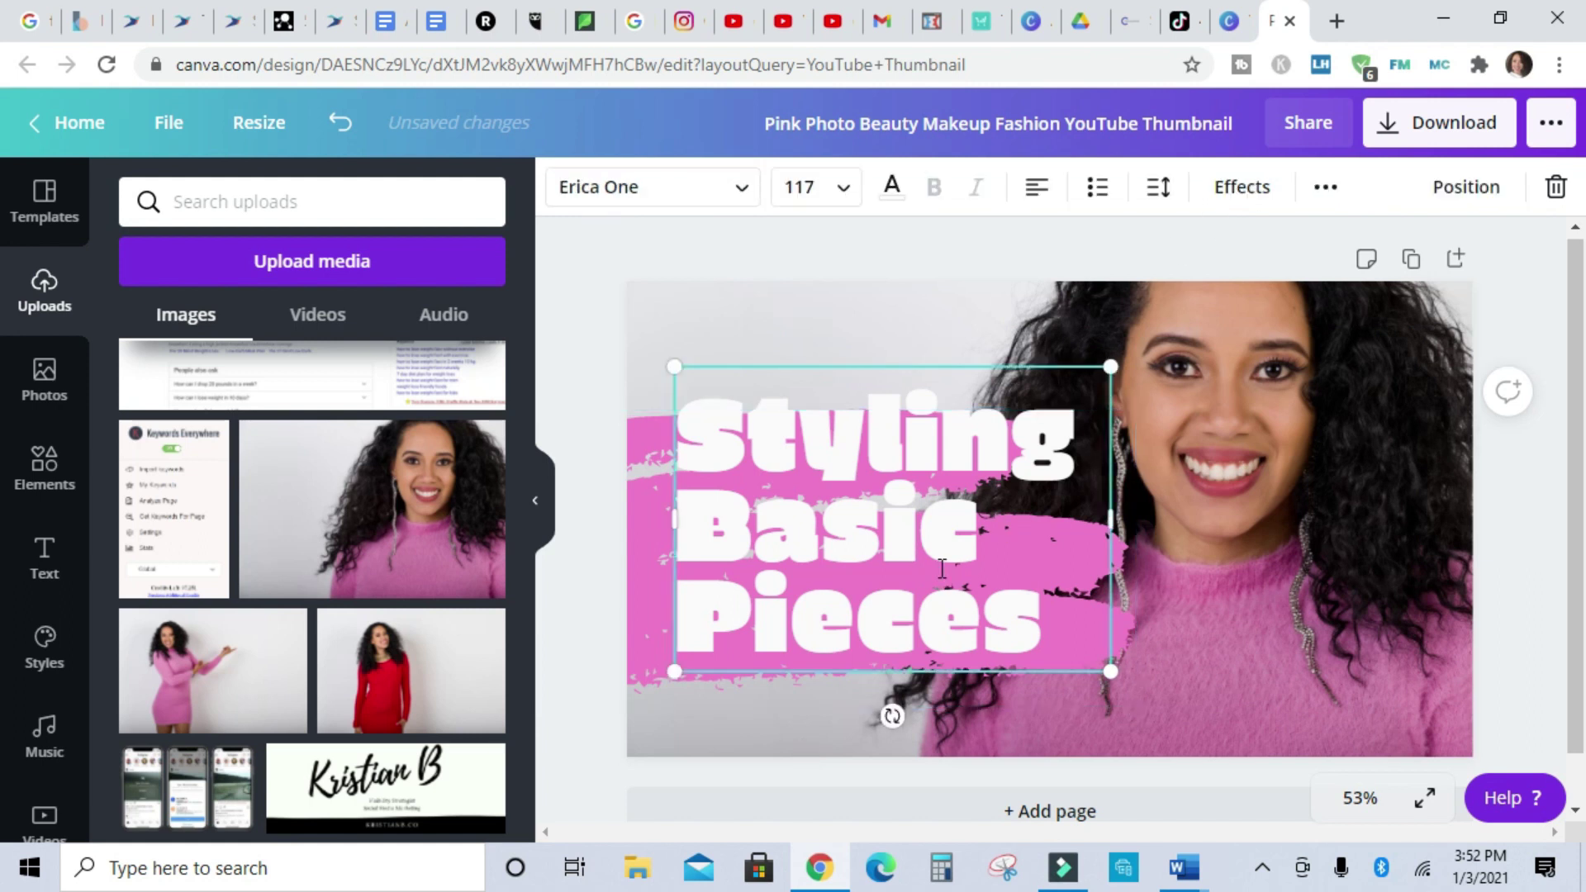
double_click(941, 568)
left_click(1082, 612)
left_click_drag(1070, 629, 705, 433)
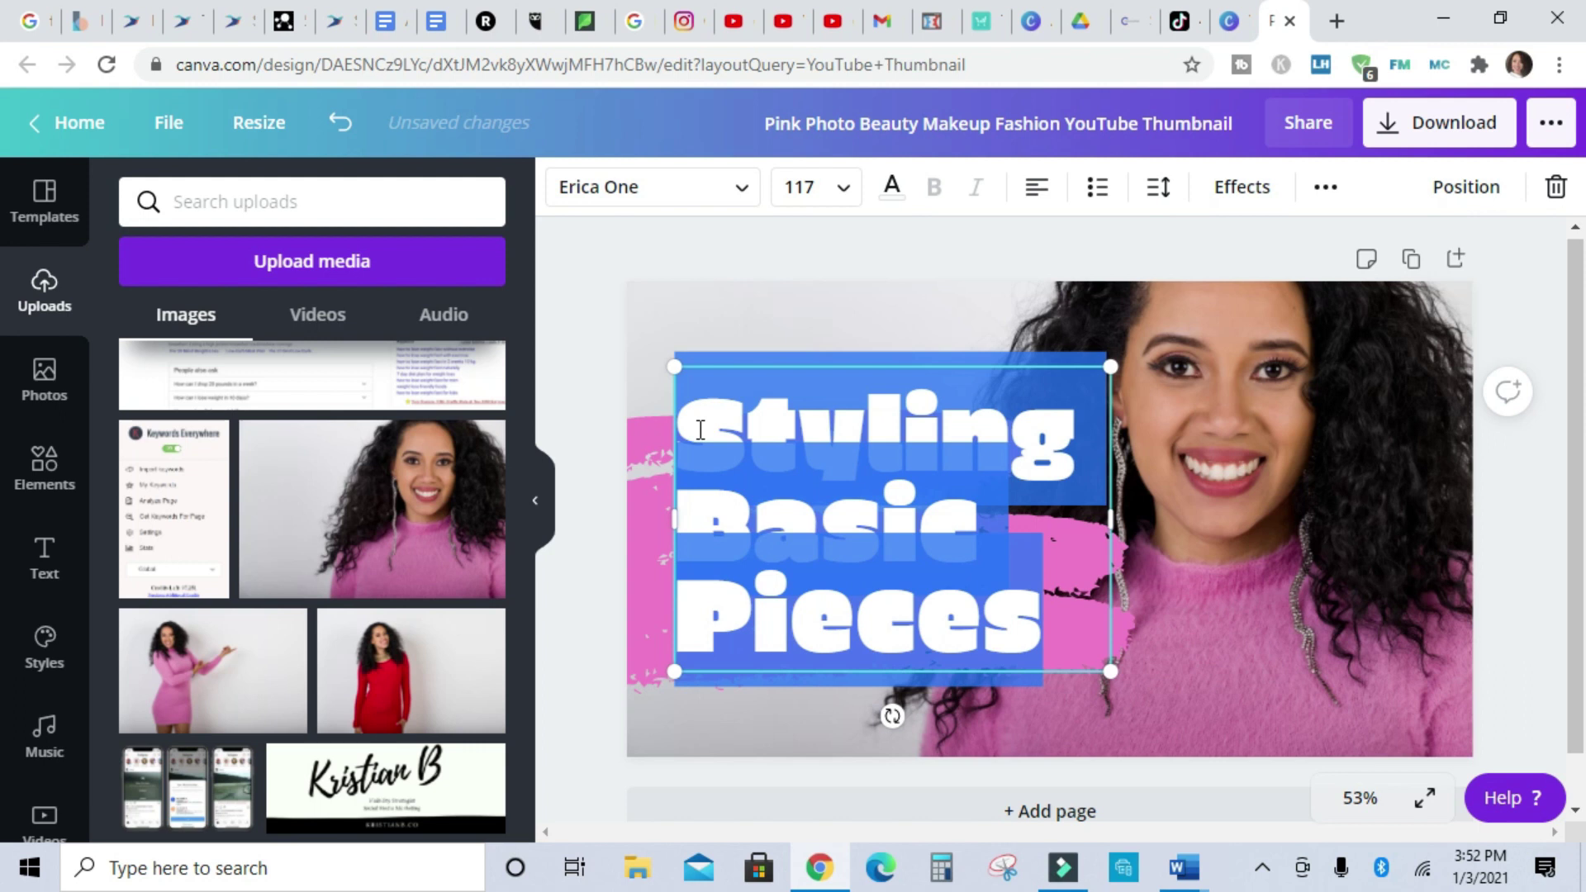
type("Kris")
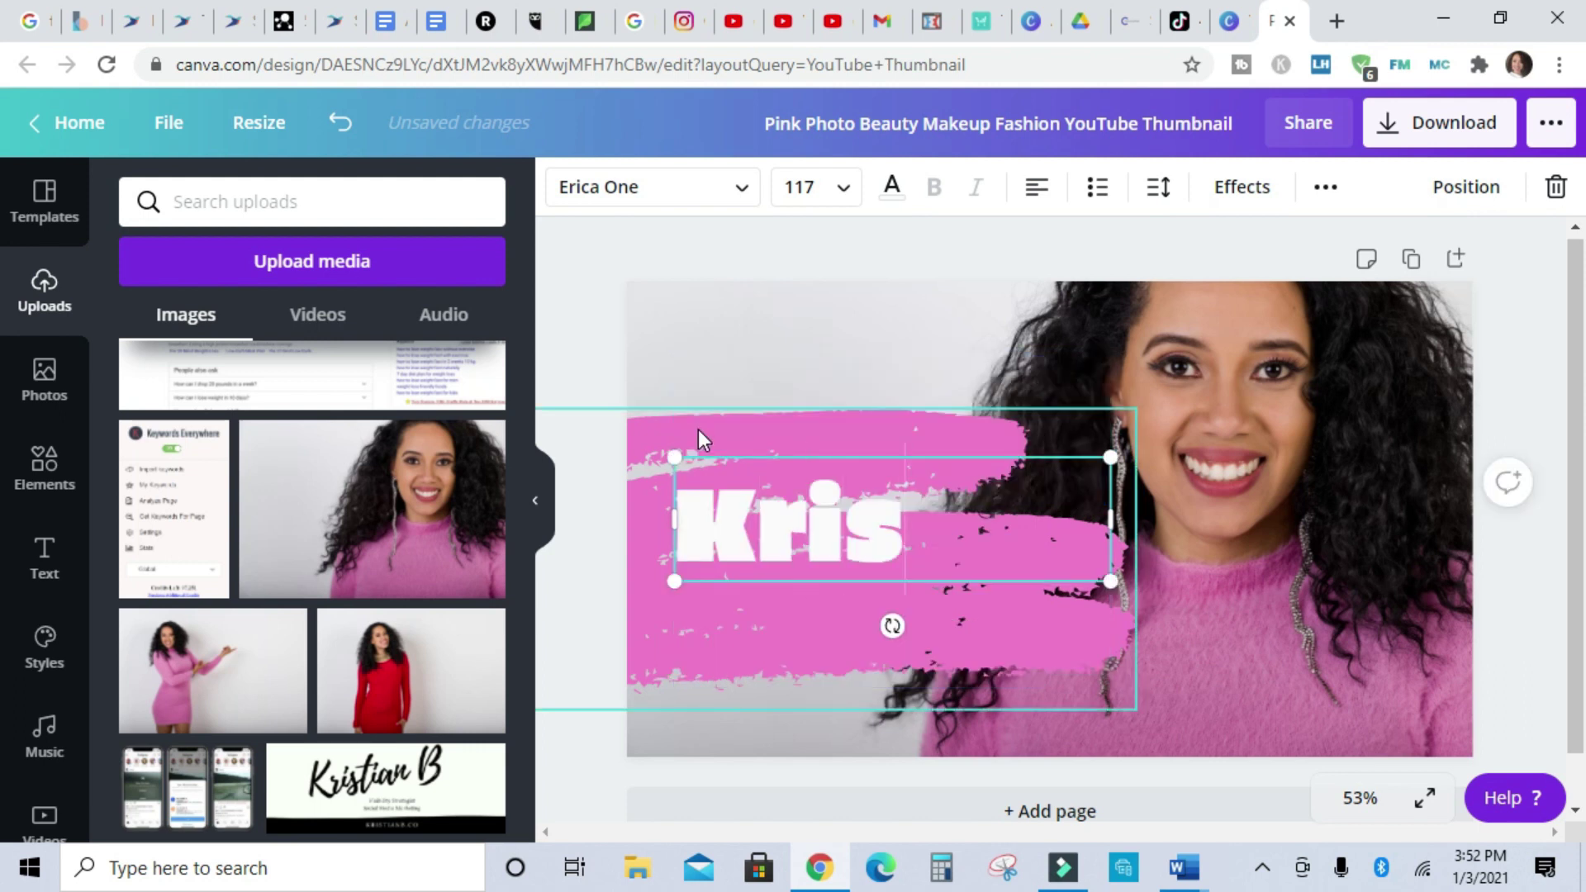
type("tian B")
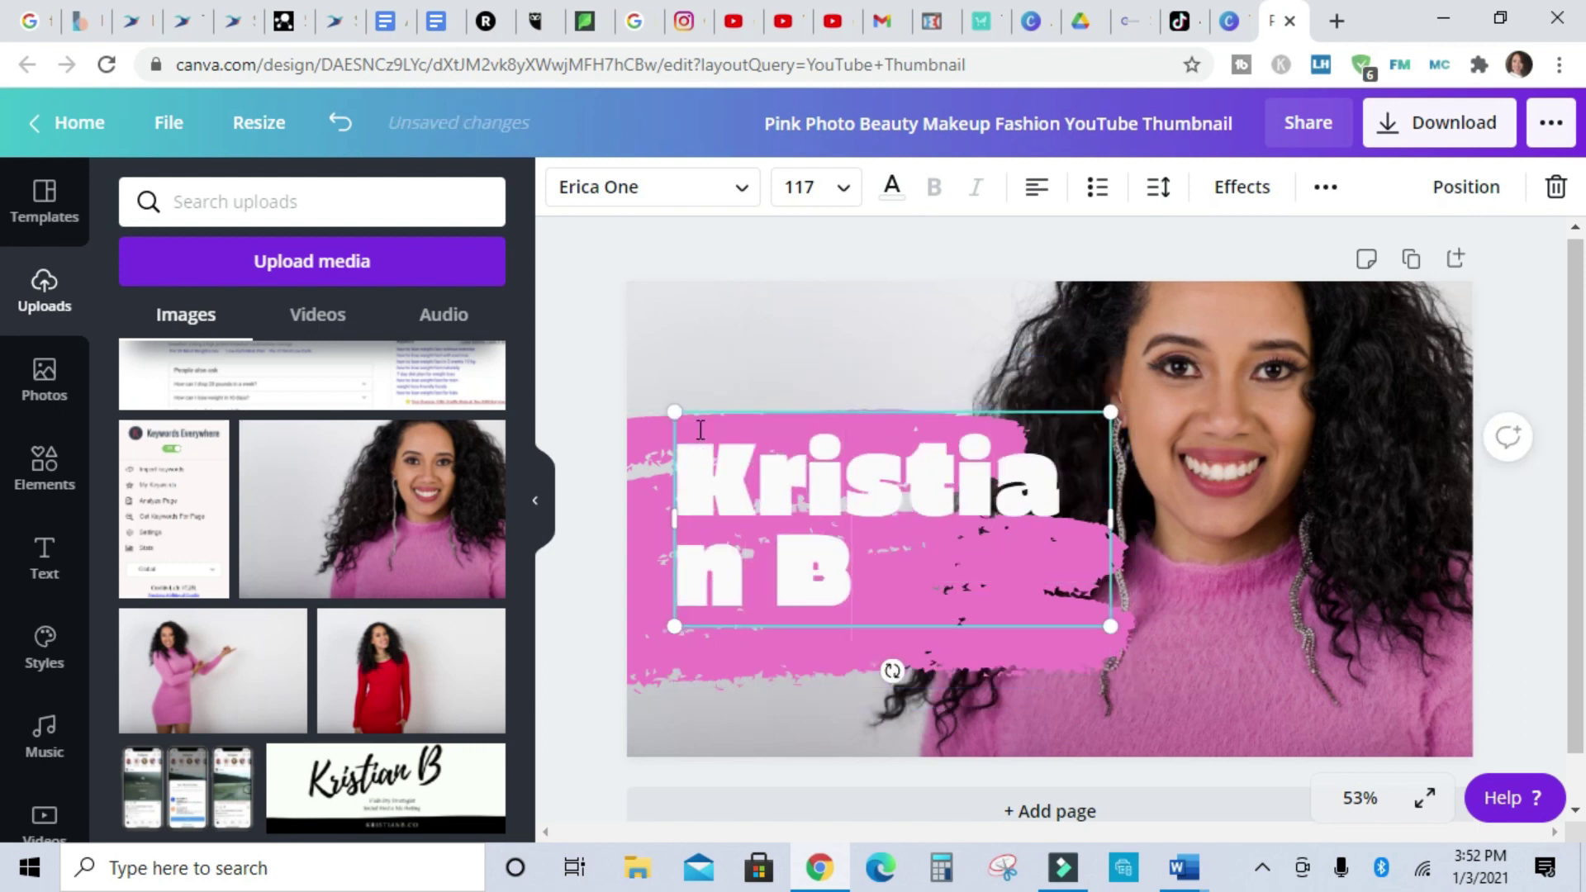
type(" Tv")
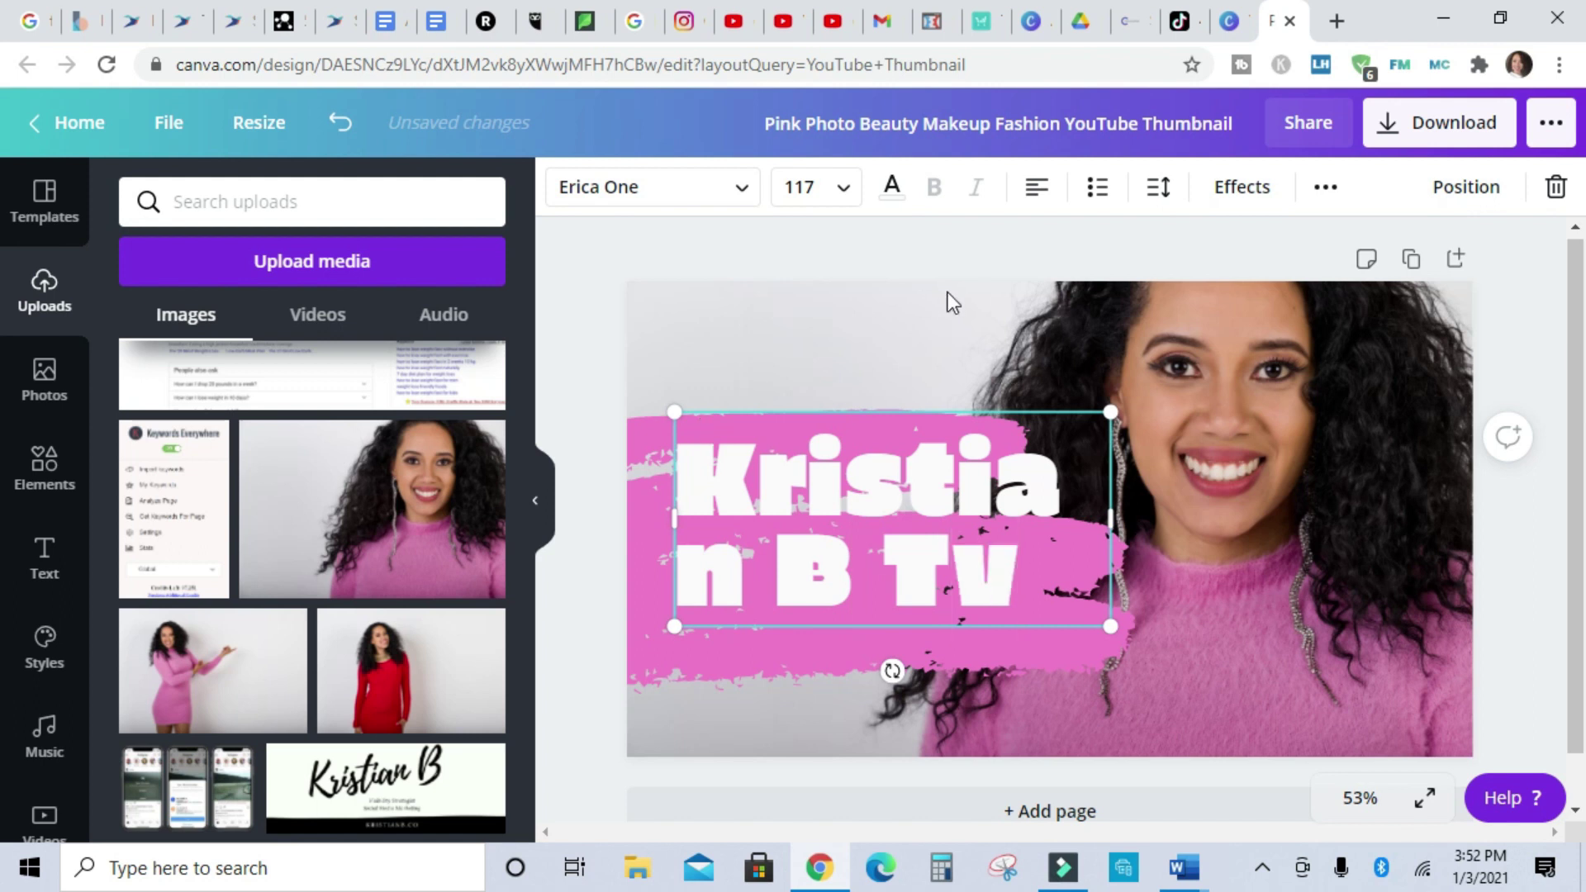
Step: Set the name to Abril Fatface at size 84.2 and move it over the pink brush stroke
left_click_drag(1105, 514, 1174, 519)
left_click_drag(986, 565, 661, 450)
left_click(684, 196)
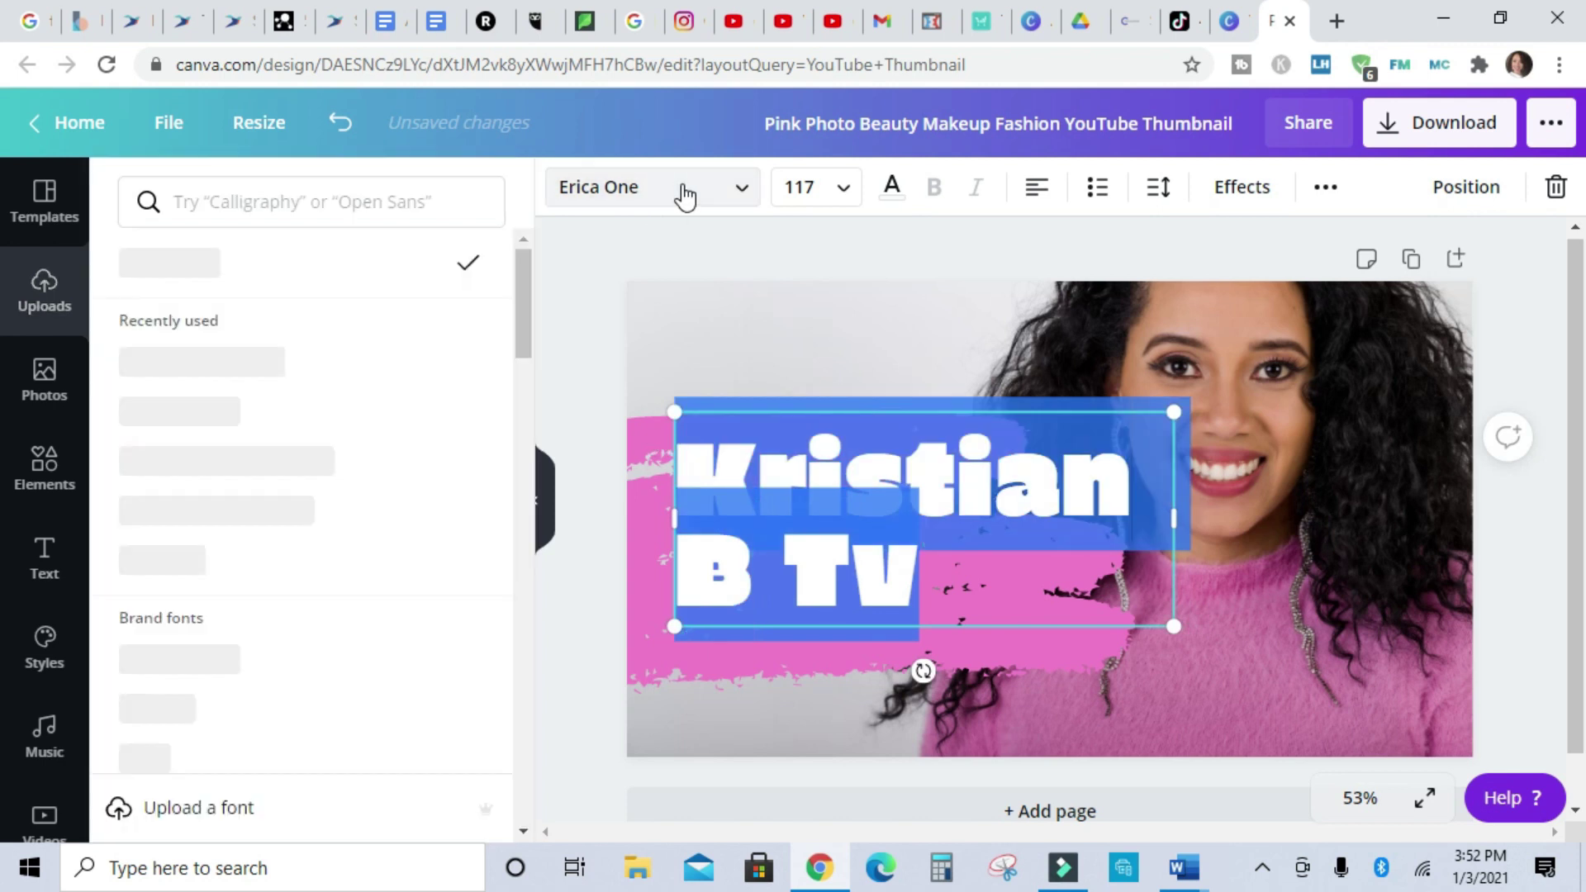
left_click(391, 378)
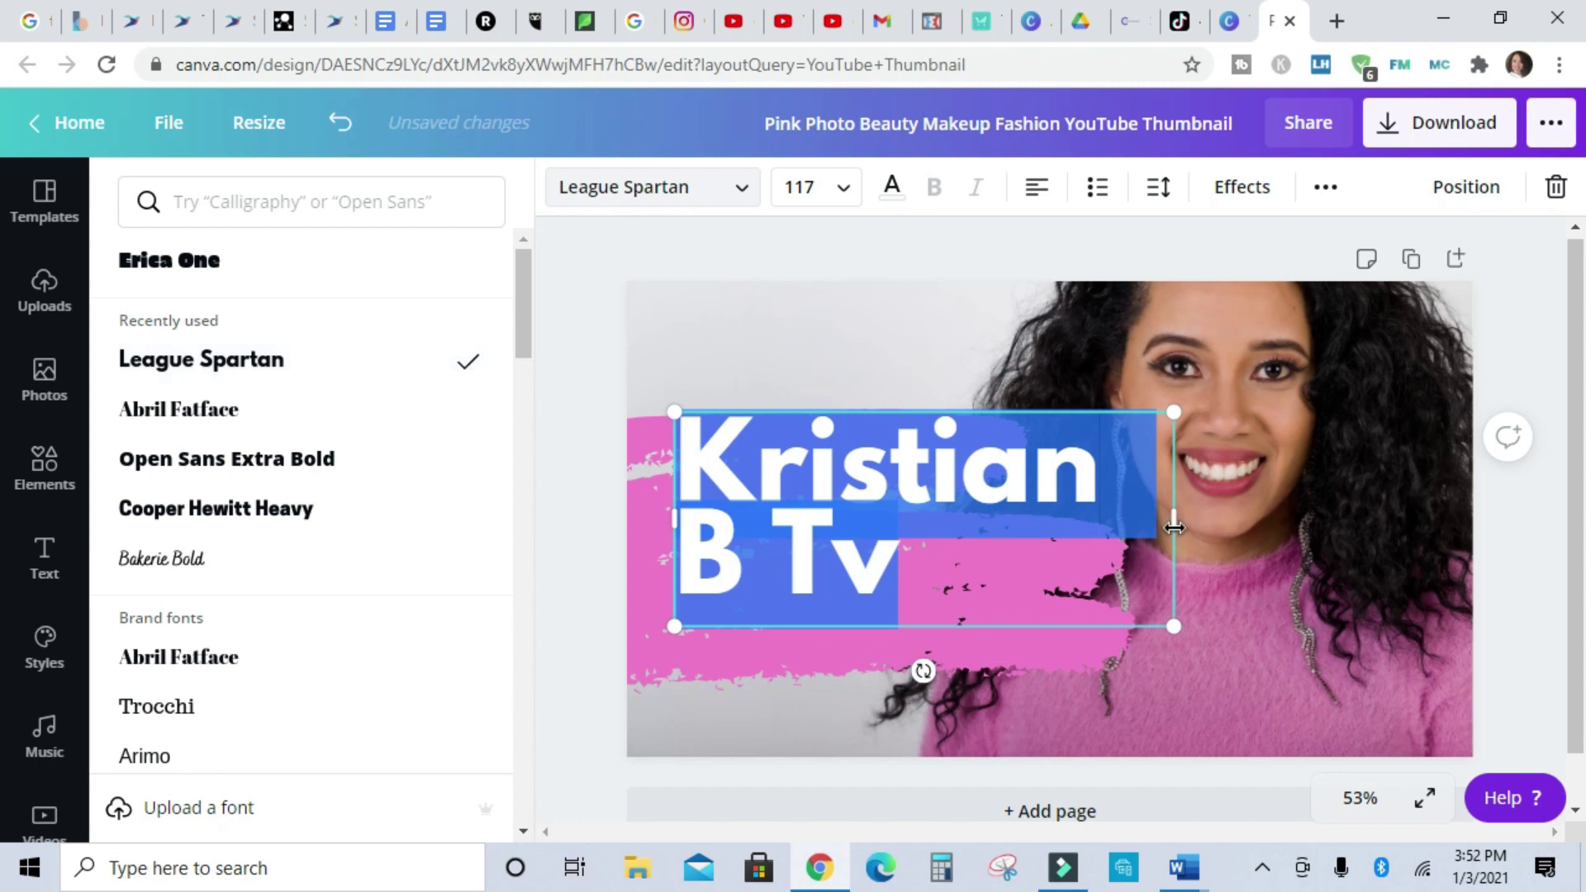
left_click(227, 435)
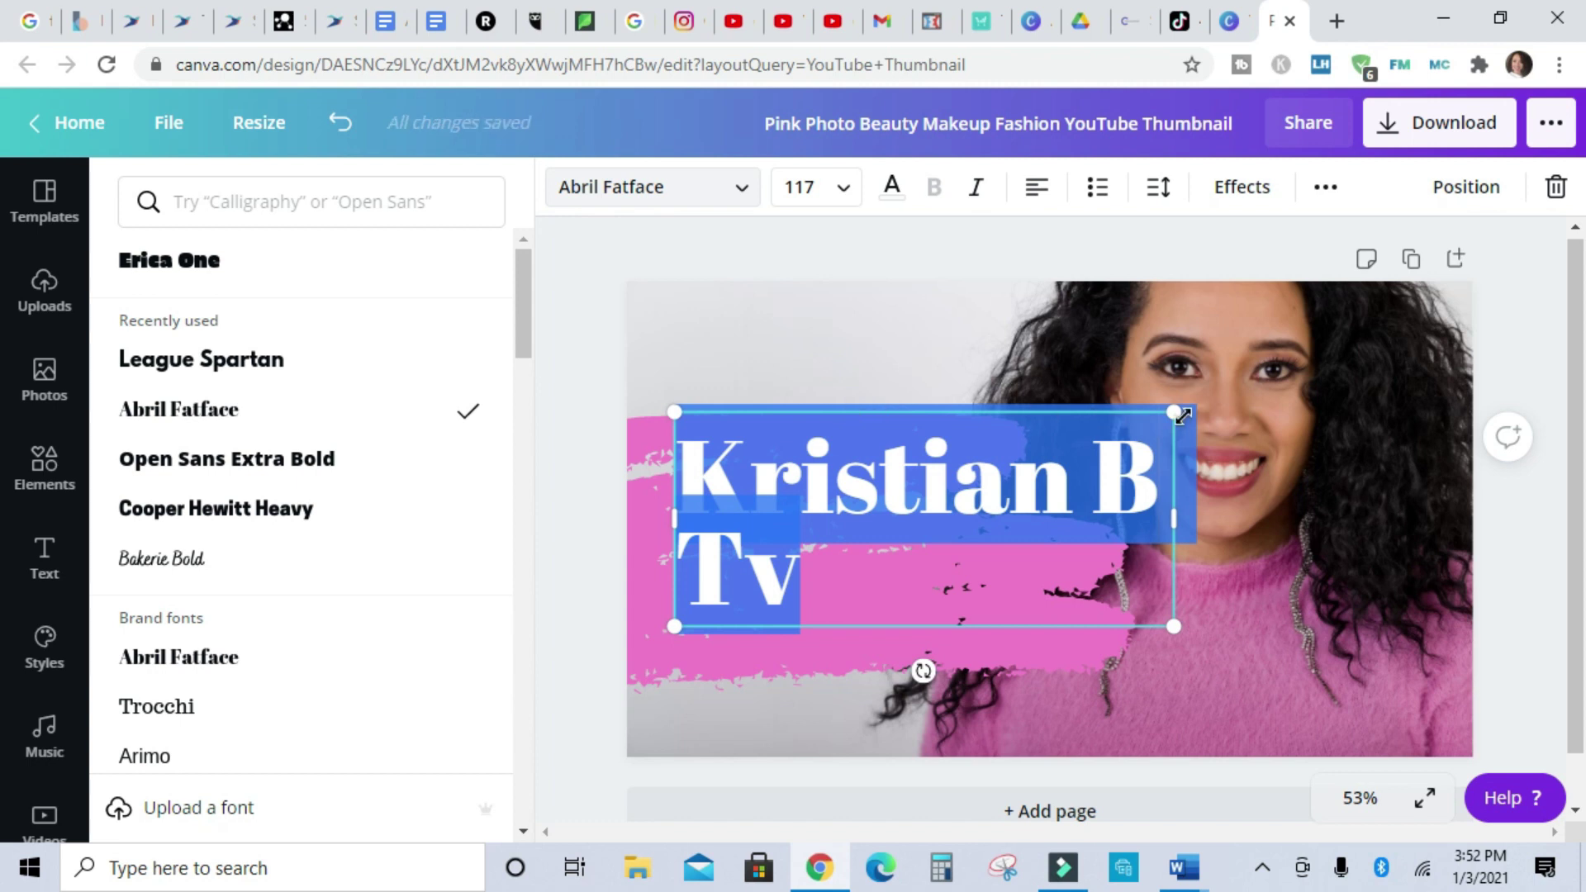
left_click_drag(1181, 414, 1032, 471)
left_click_drag(895, 469, 864, 488)
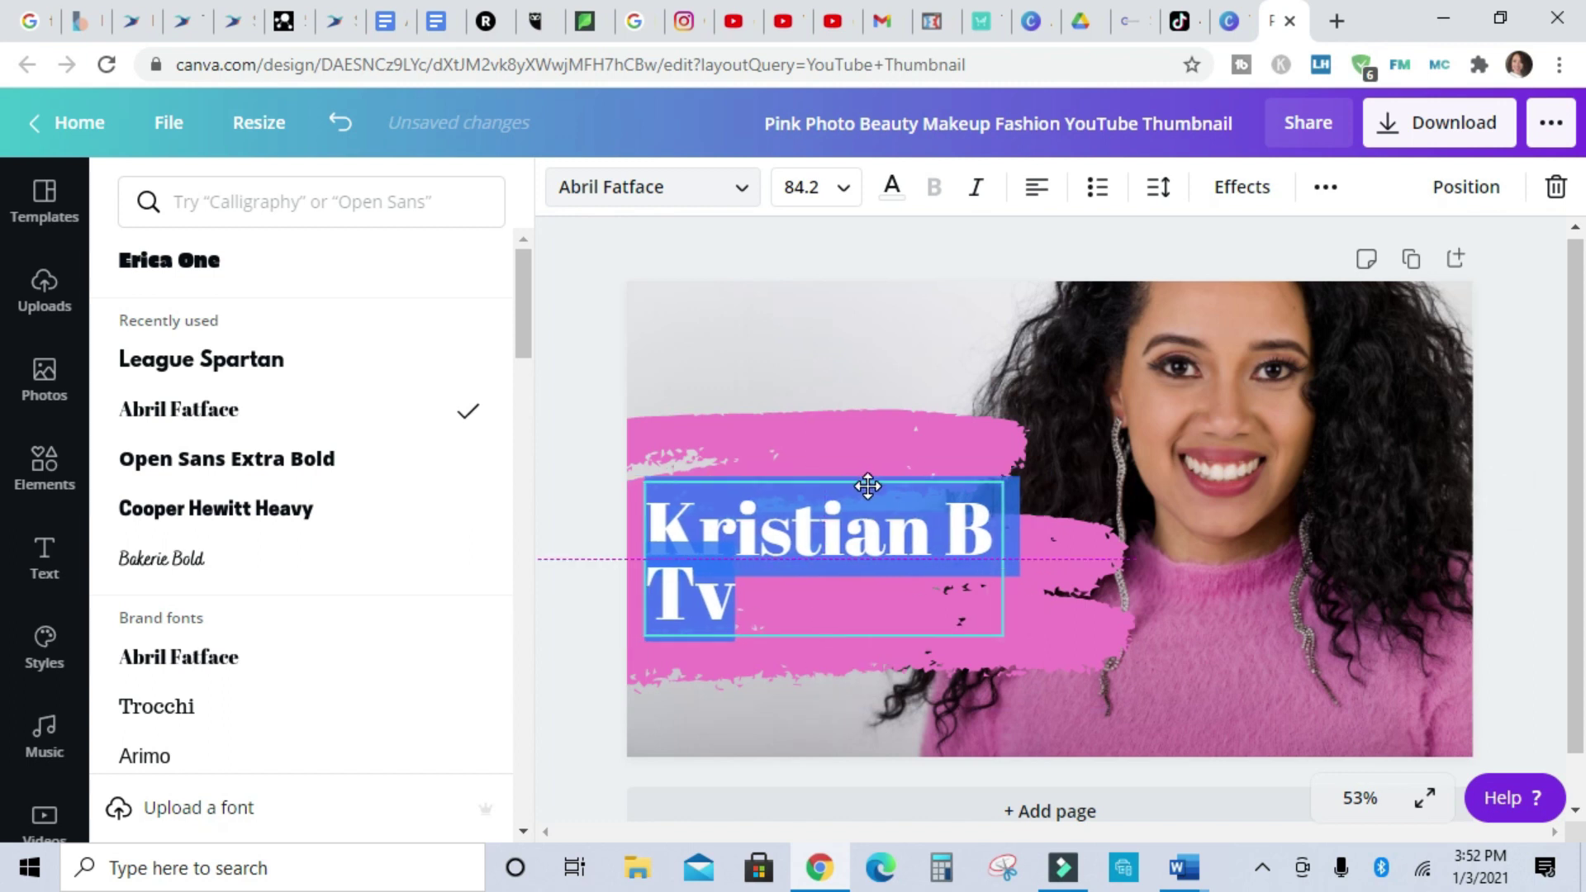
Step: Shrink the pink brush stroke to 860 × 395 and centre the Kristian B Tv text on it
left_click(989, 457)
mouse_move(1126, 422)
left_mouse_down()
mouse_move(1023, 475)
mouse_move(1057, 455)
left_mouse_up()
left_click(893, 543)
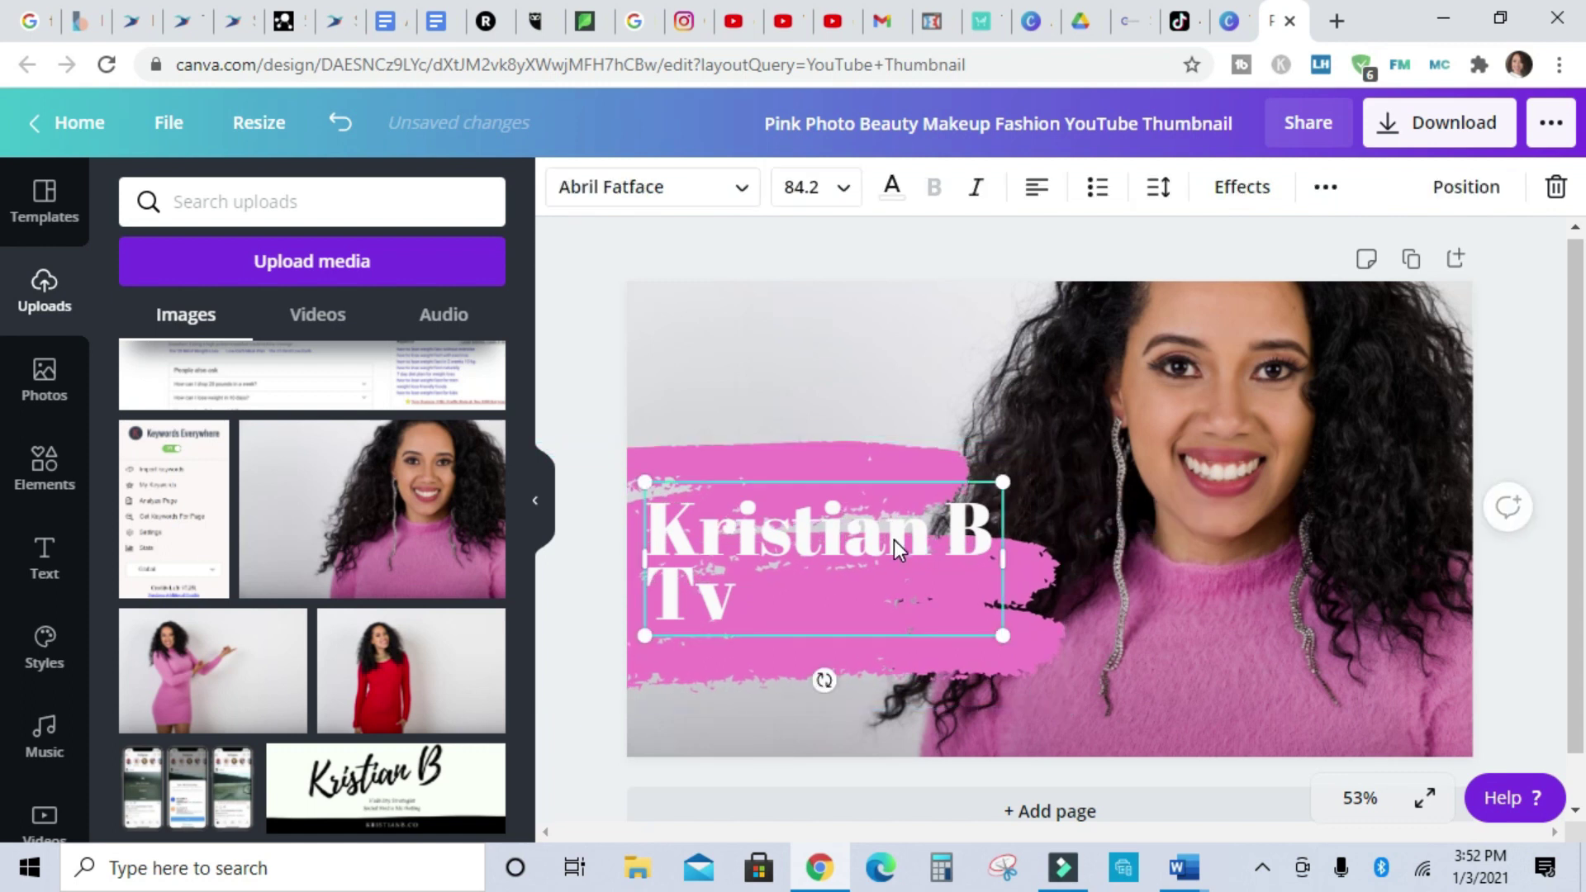
mouse_move(894, 546)
left_mouse_down()
mouse_move(909, 577)
mouse_move(891, 553)
left_mouse_up()
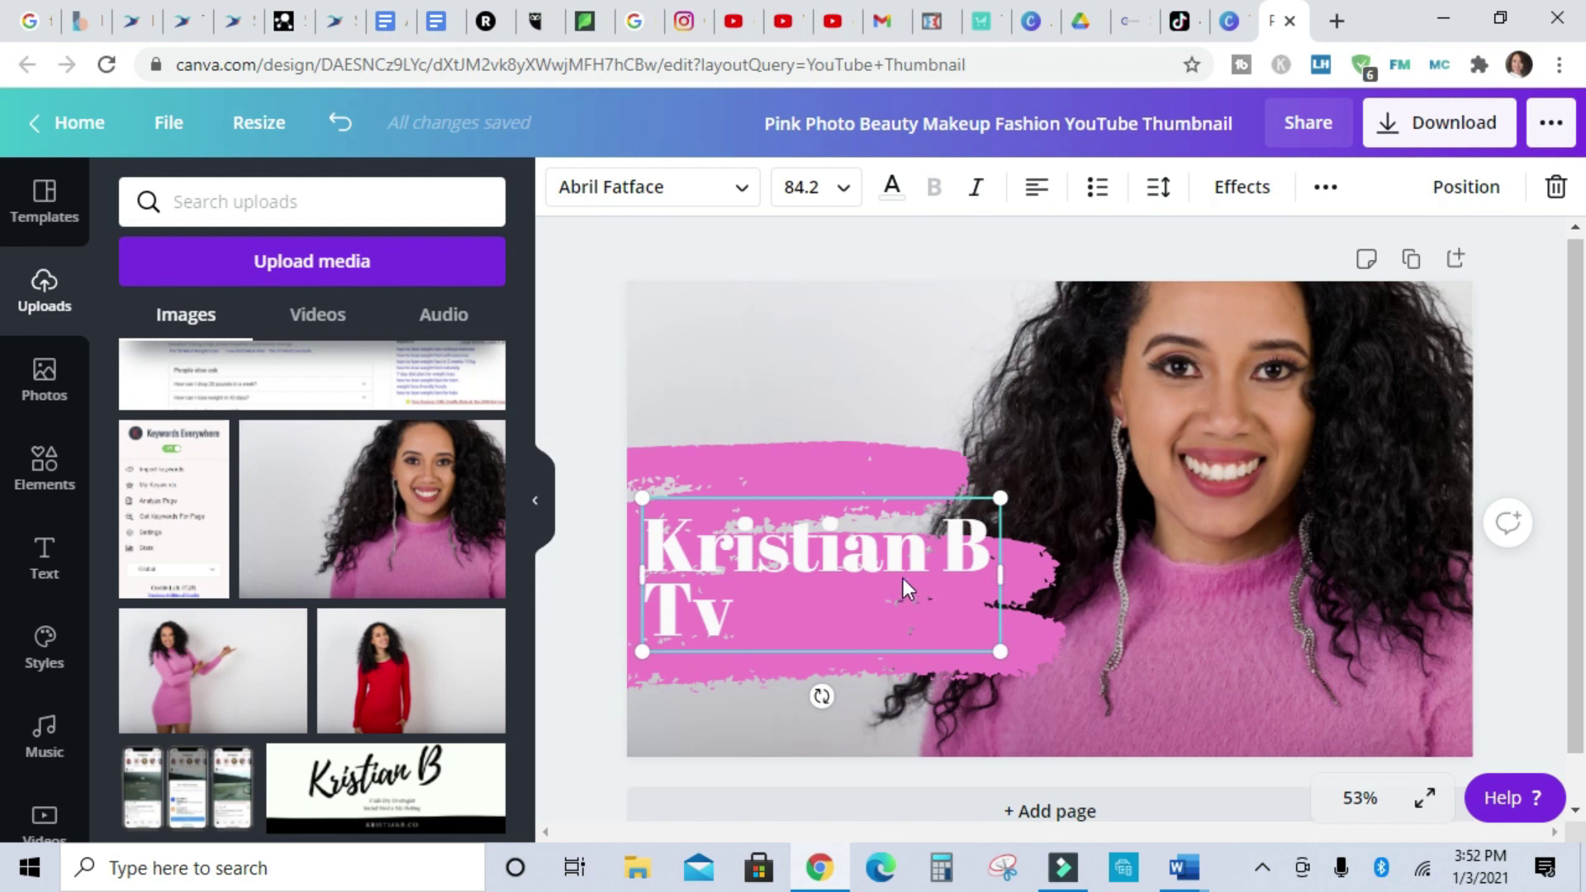
left_click_drag(896, 565, 898, 577)
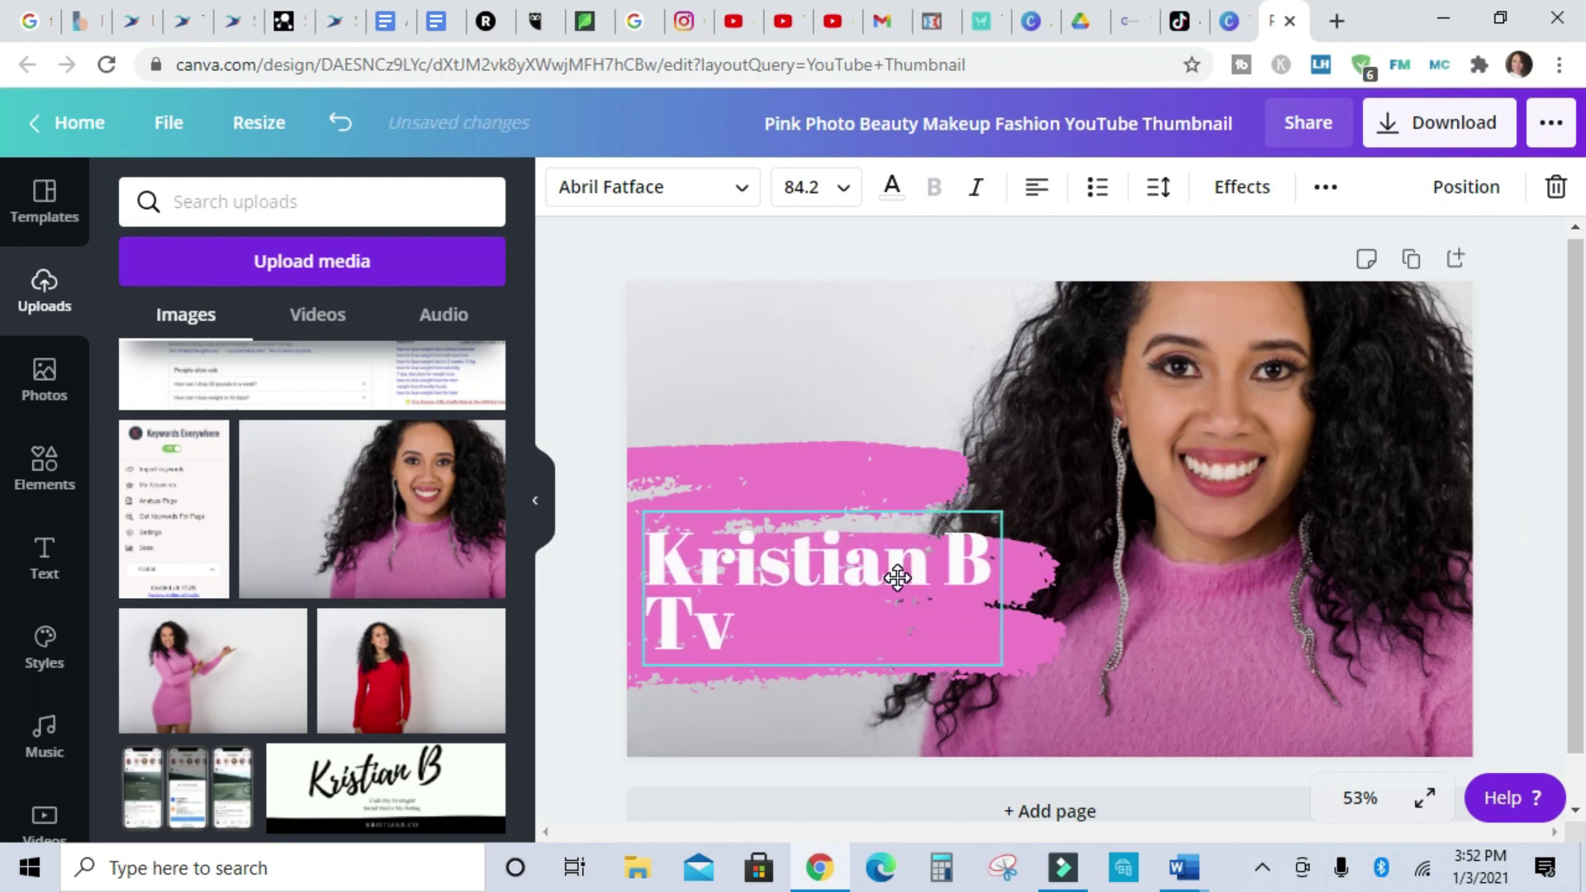
left_click_drag(897, 577, 892, 577)
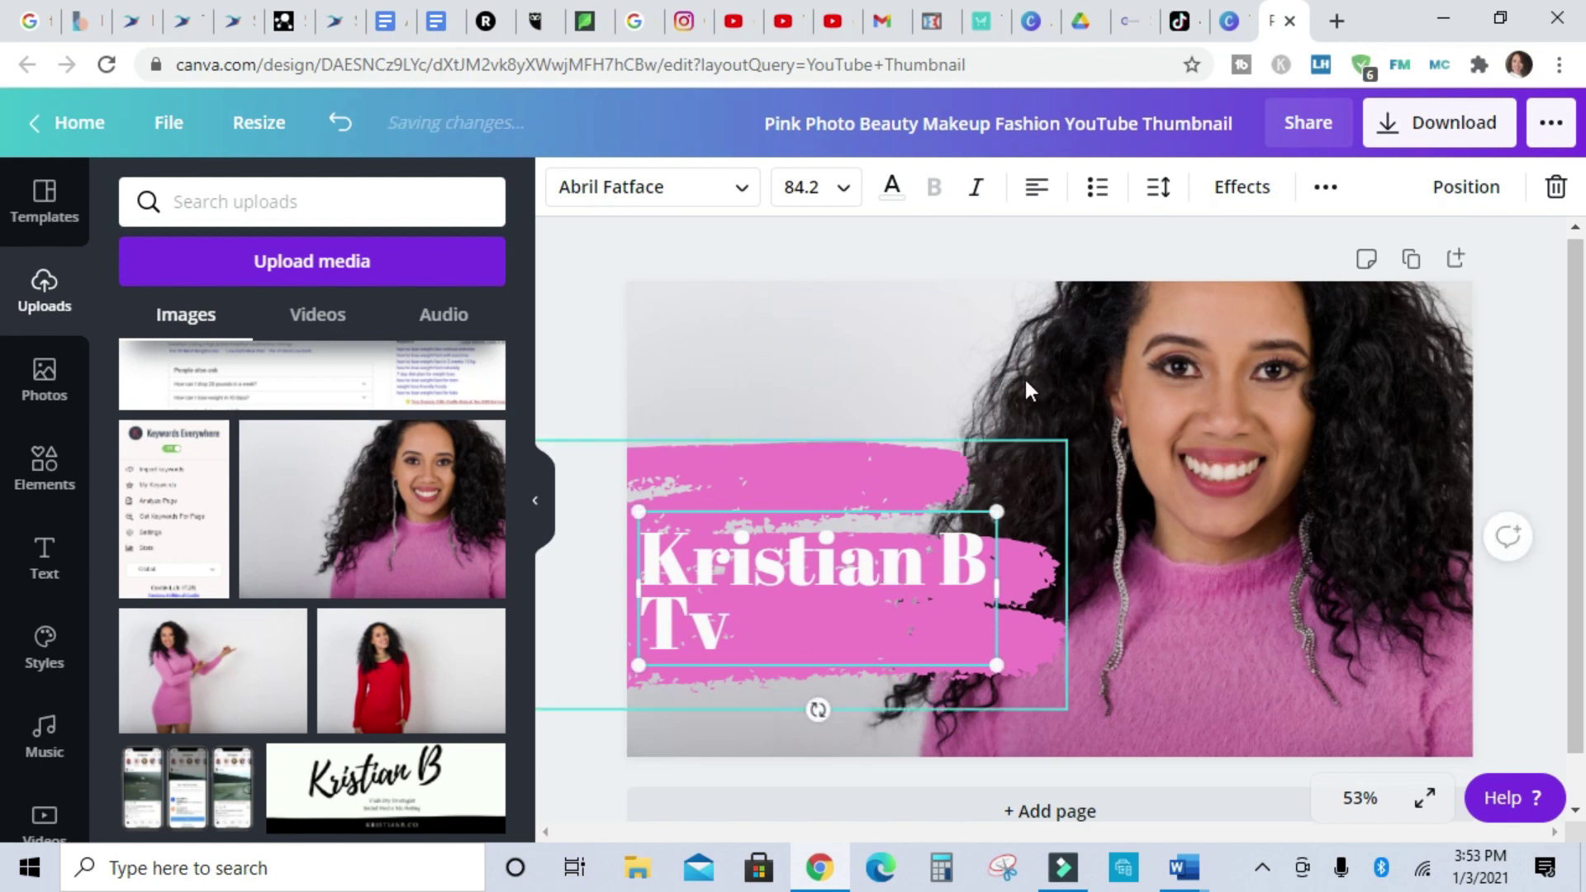
left_click(915, 404)
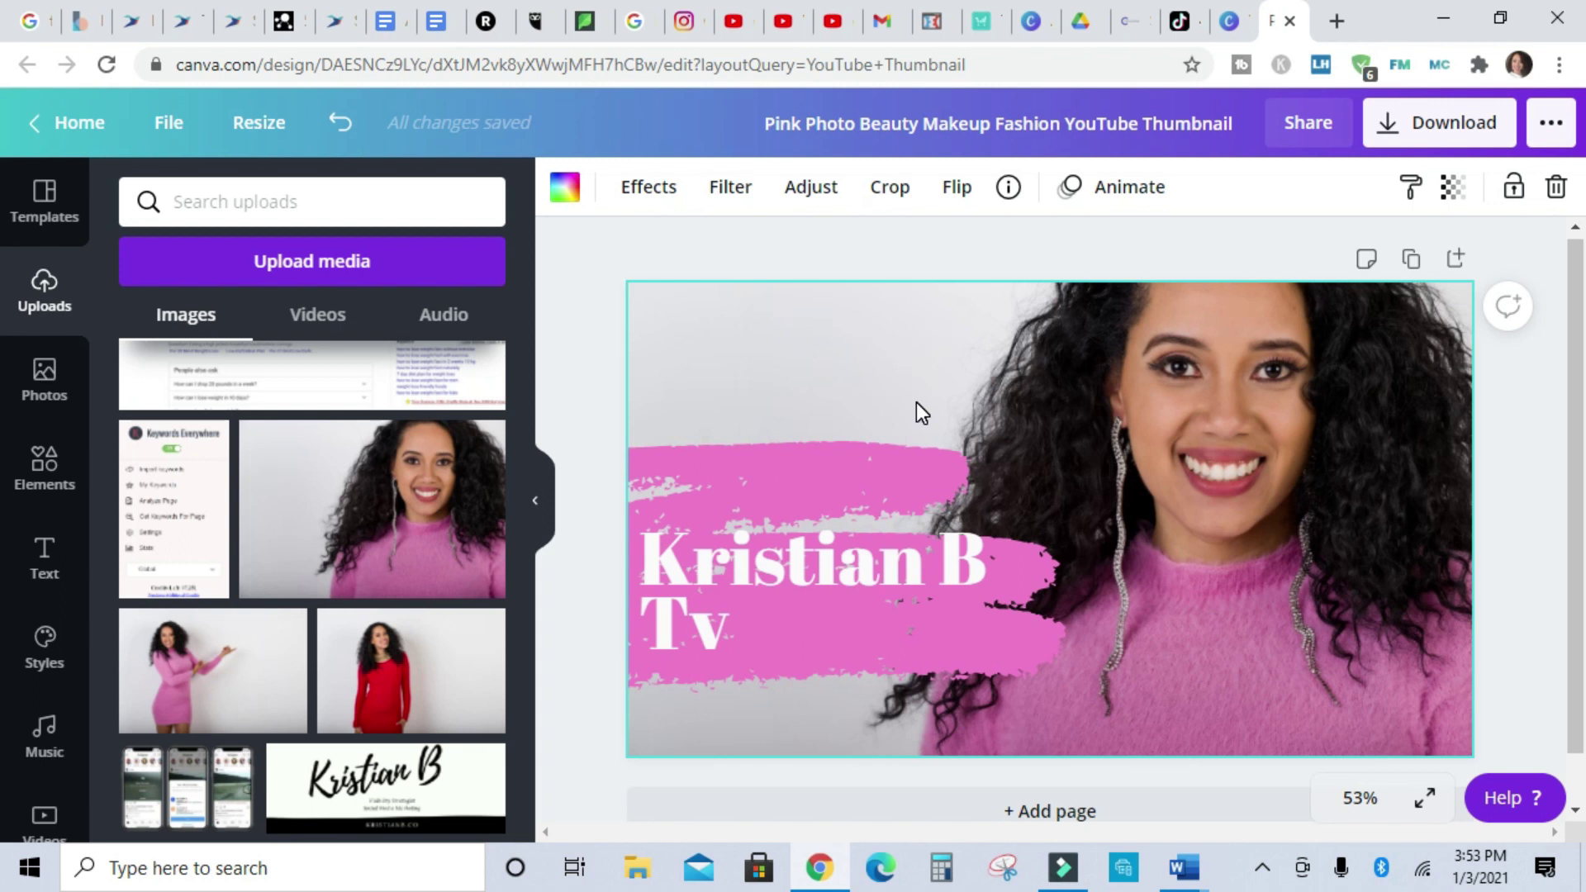
Step: Find a star cluster in Elements by searching 'stars' and place it above the pink brush stroke
left_click(33, 464)
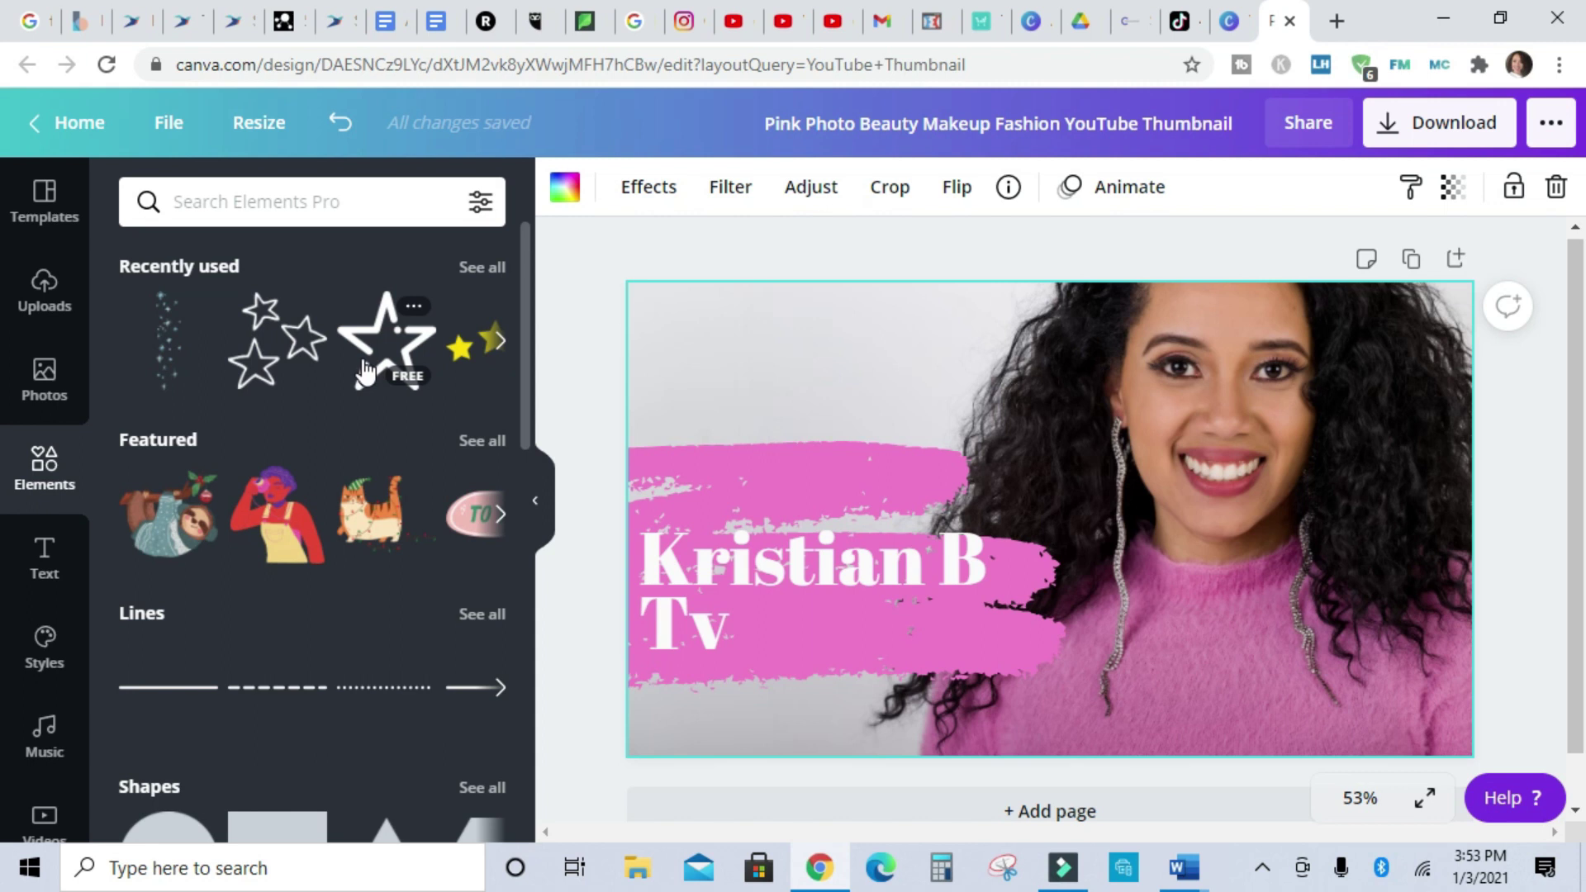
left_click(311, 208)
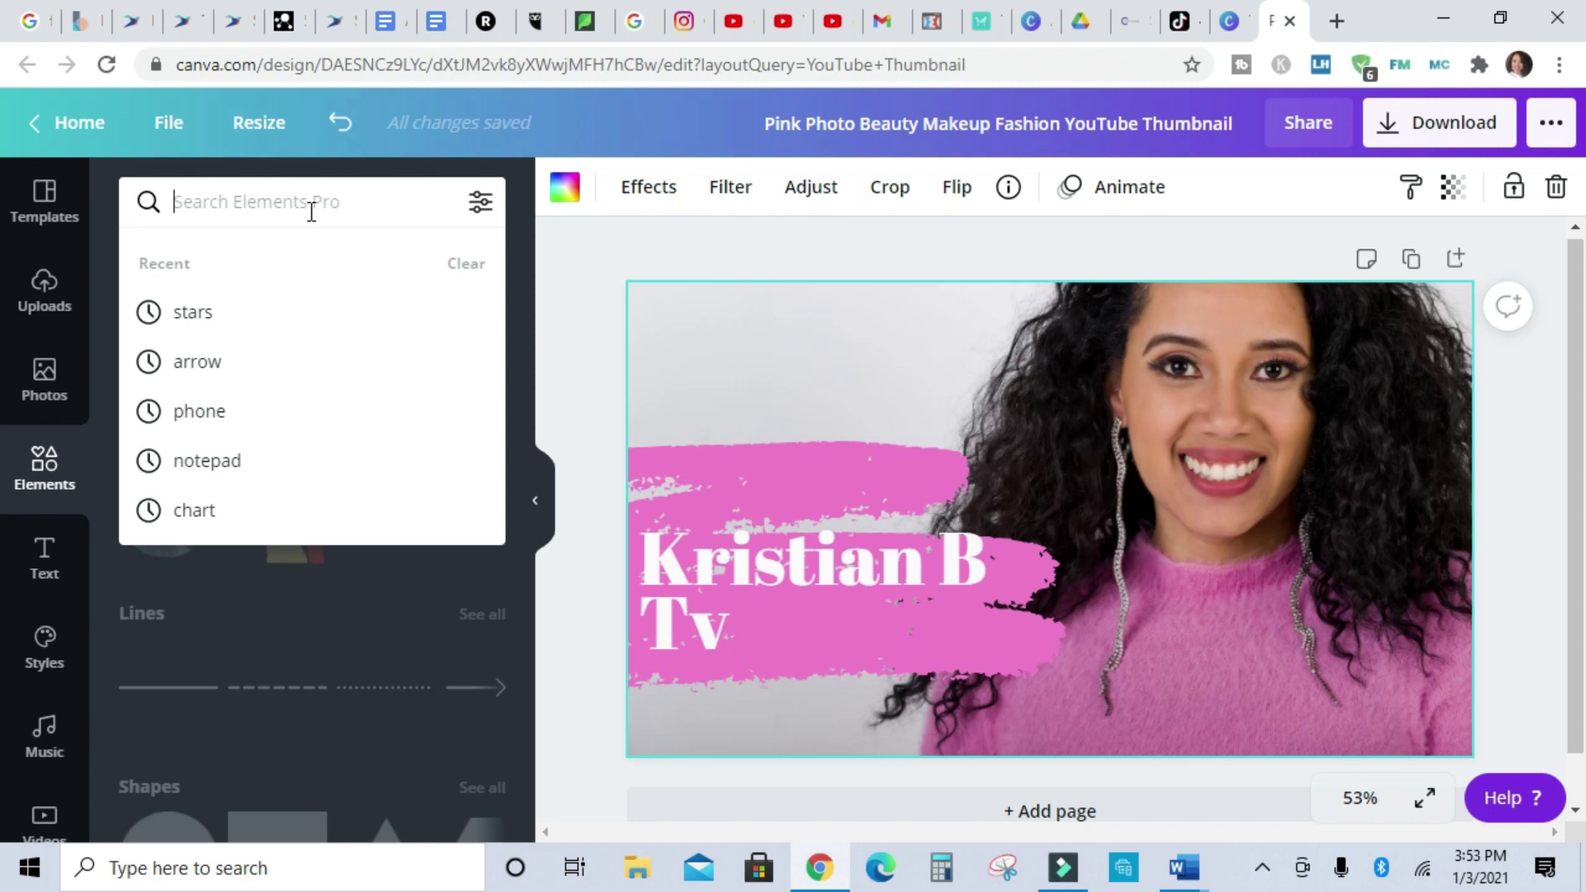
type("stars")
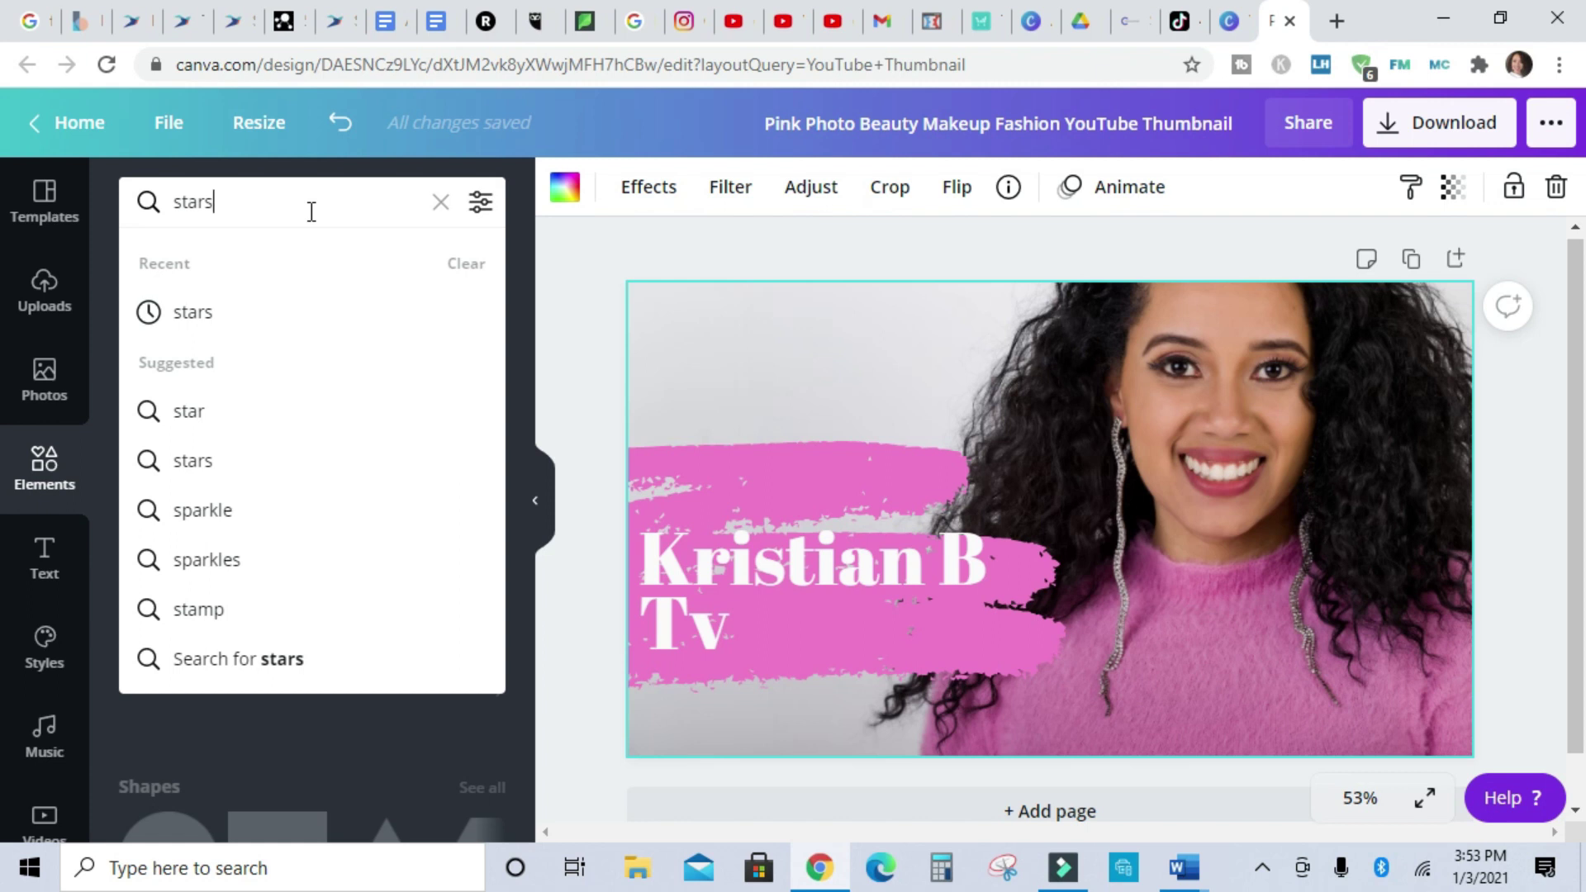
key("Return")
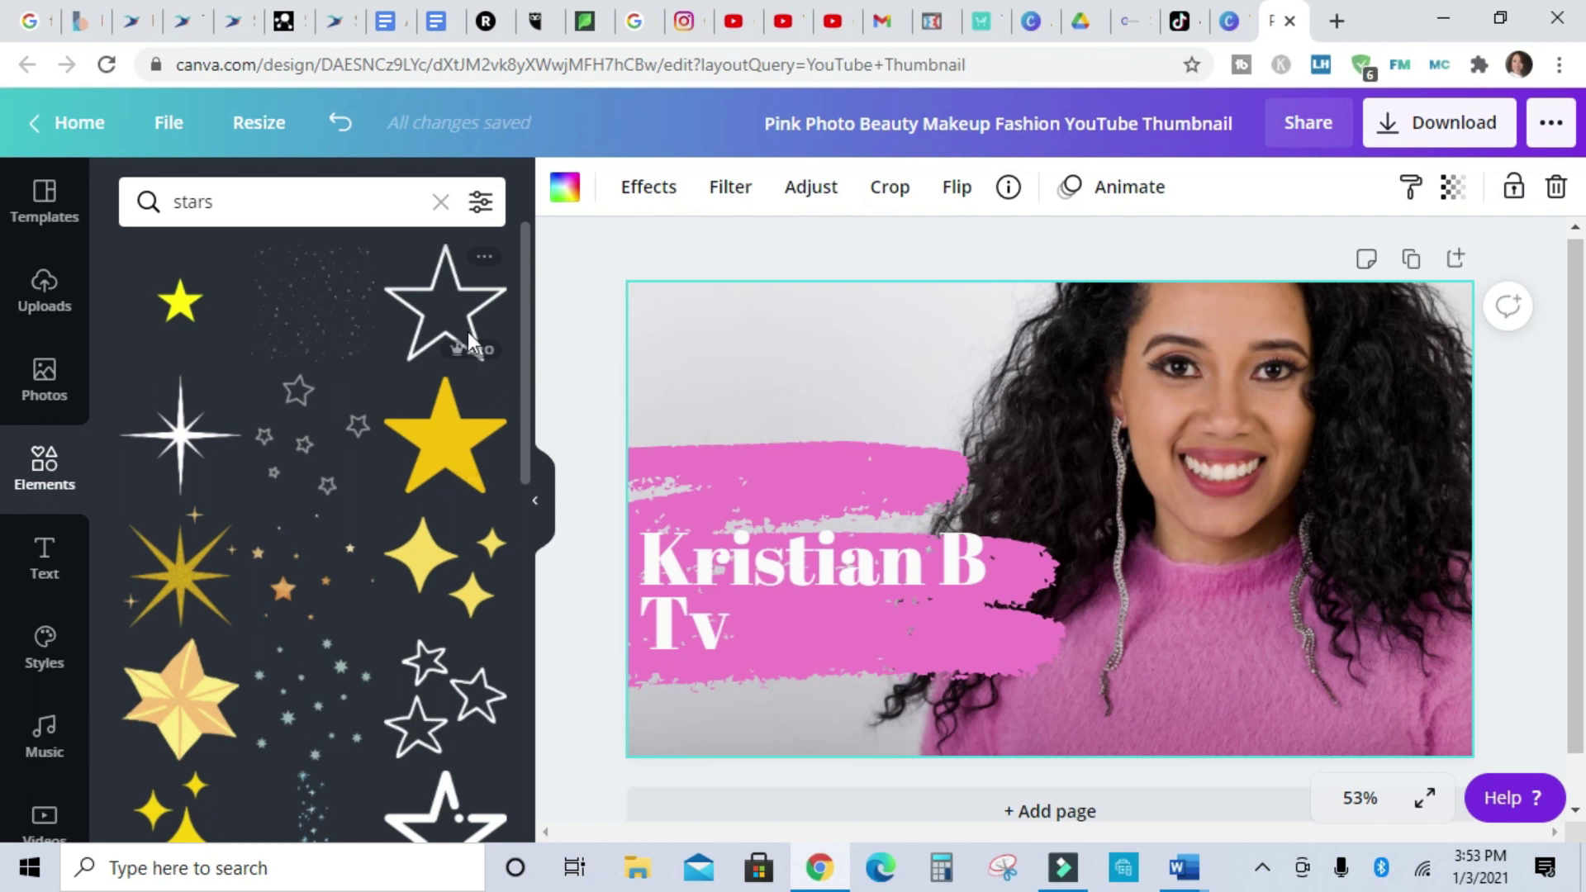
left_click_drag(523, 324, 524, 454)
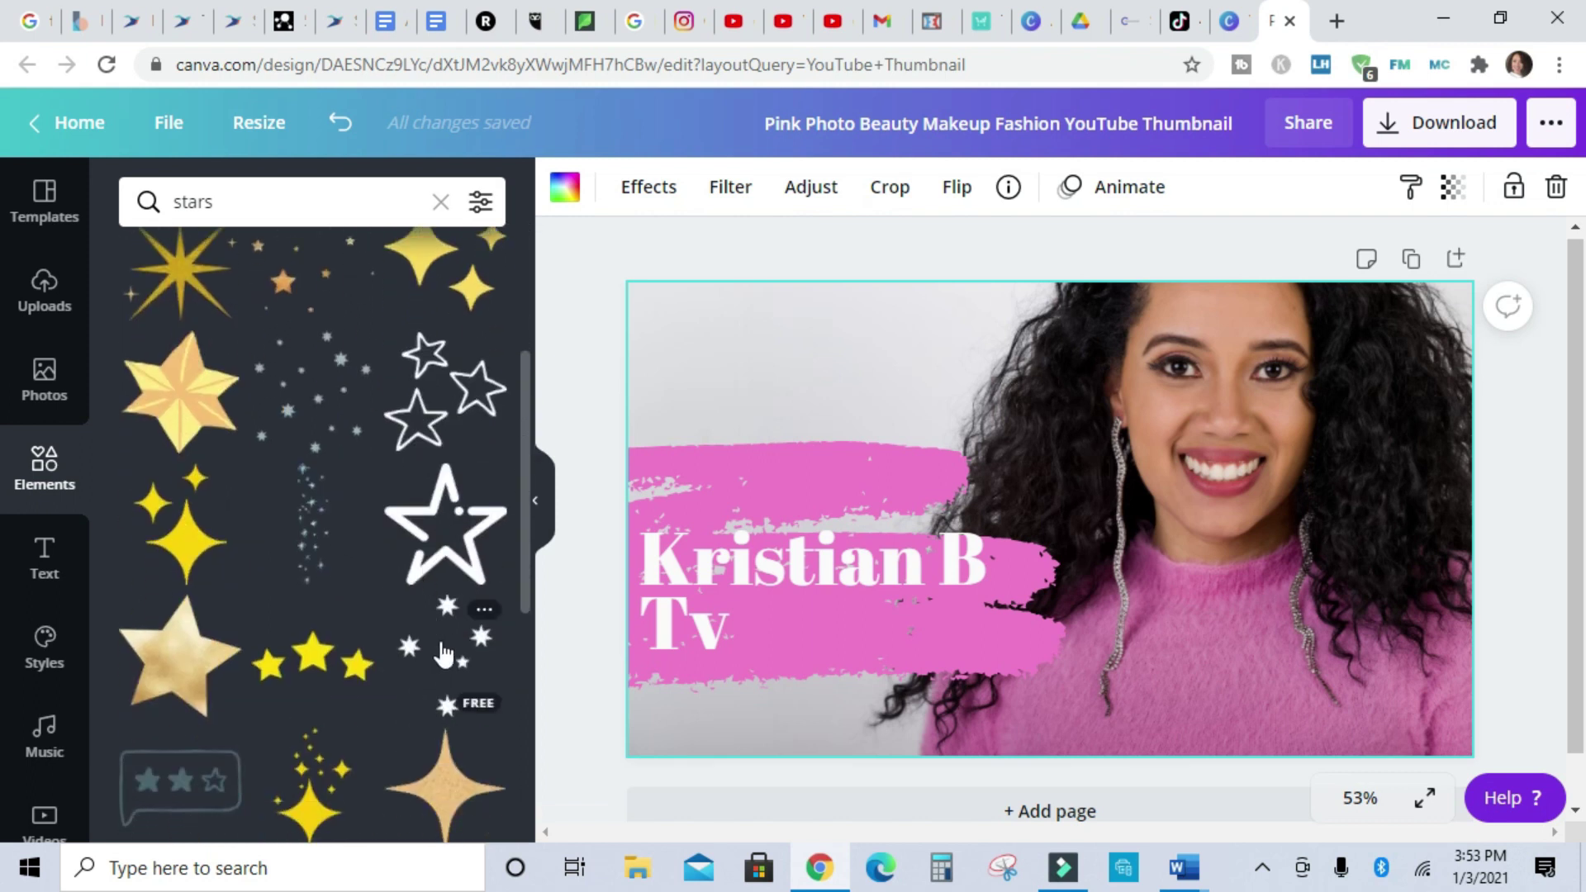
left_click(481, 649)
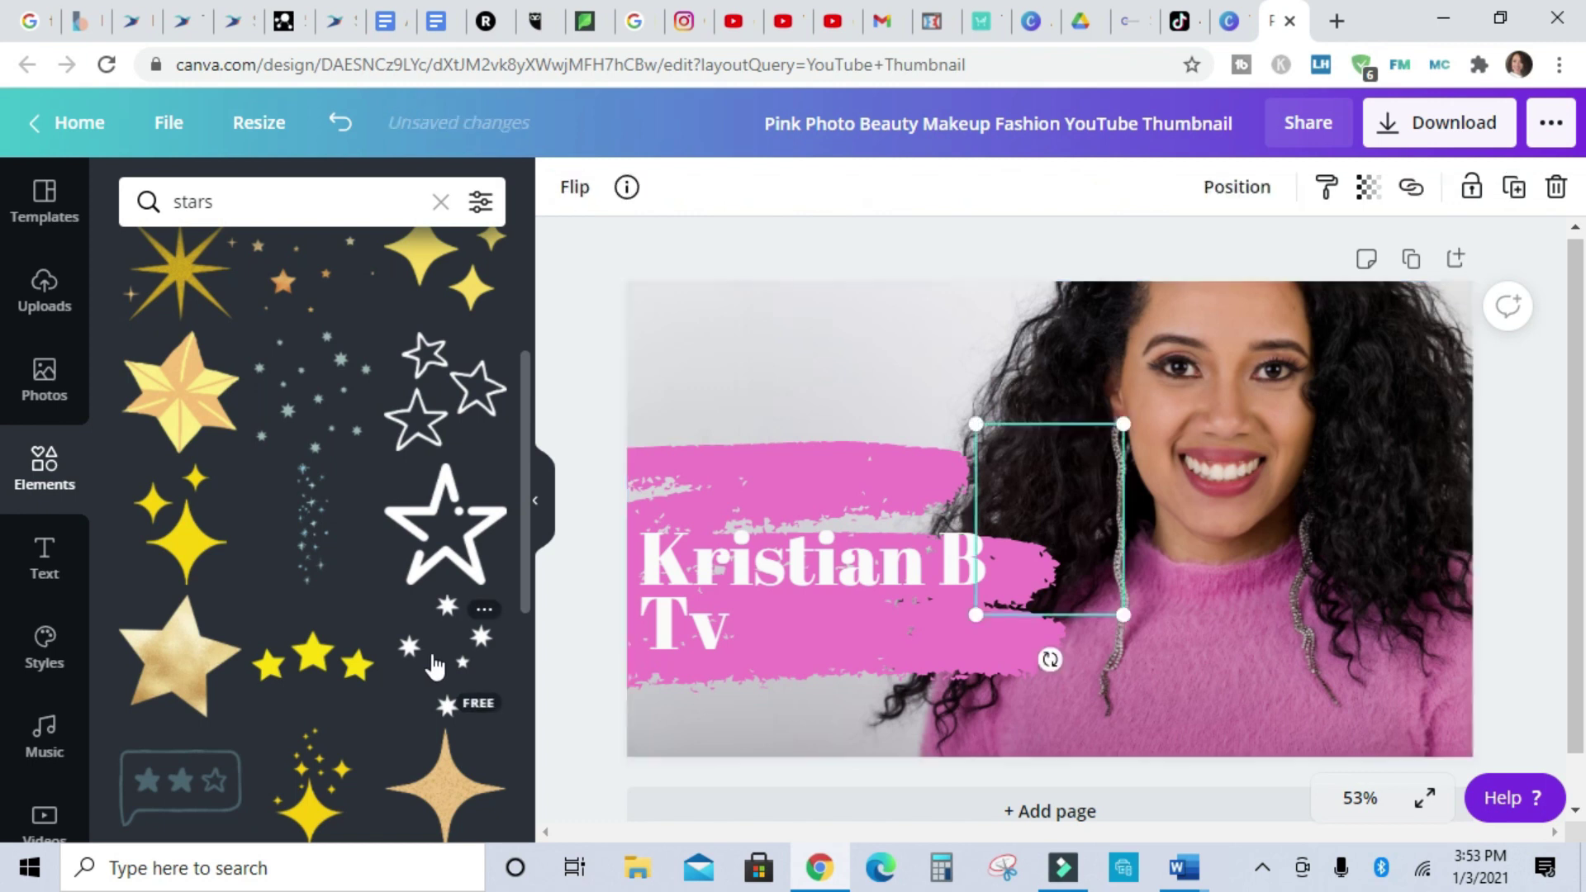
mouse_move(1024, 479)
left_mouse_down()
mouse_move(772, 347)
mouse_move(711, 365)
left_mouse_up()
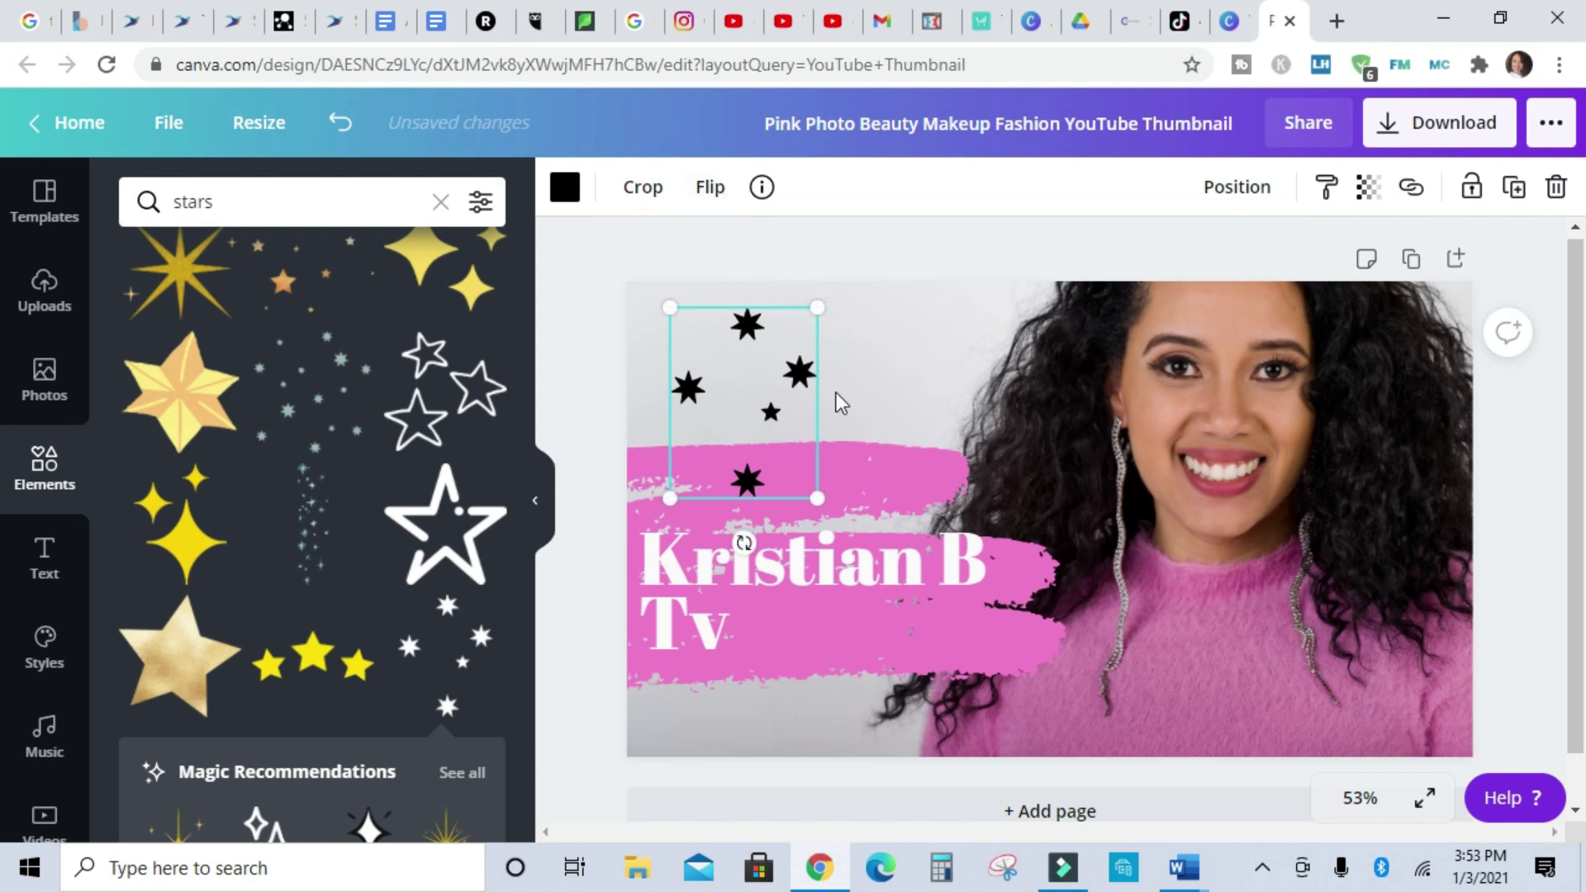
Step: Paste a copy of the stars below the Kristian B Tv text and nudge the upper cluster up-right
right_click(729, 406)
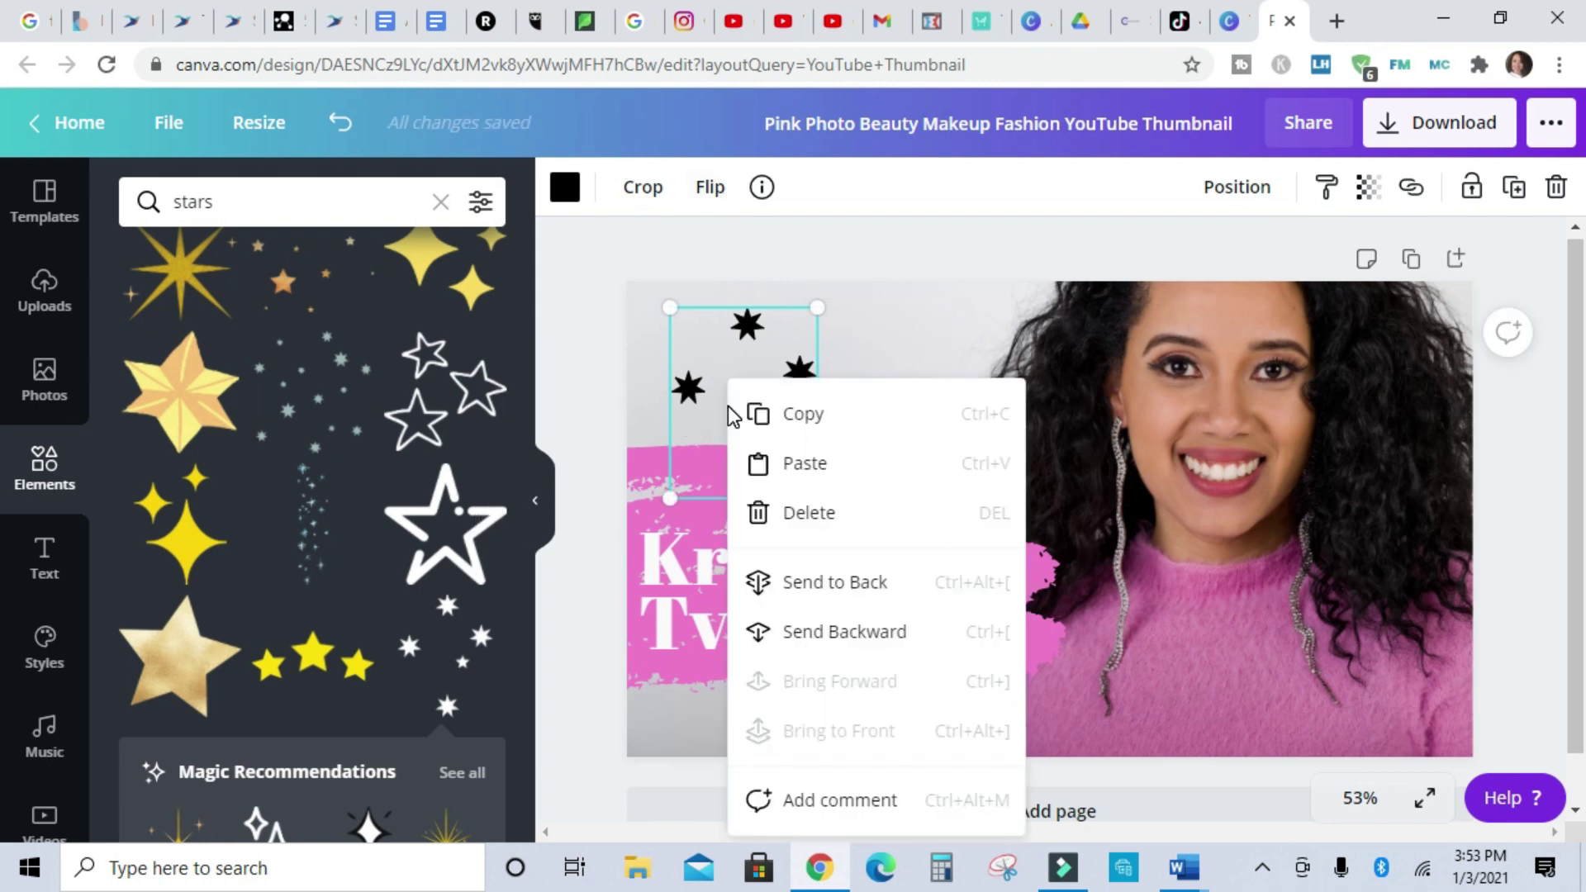
left_click(863, 415)
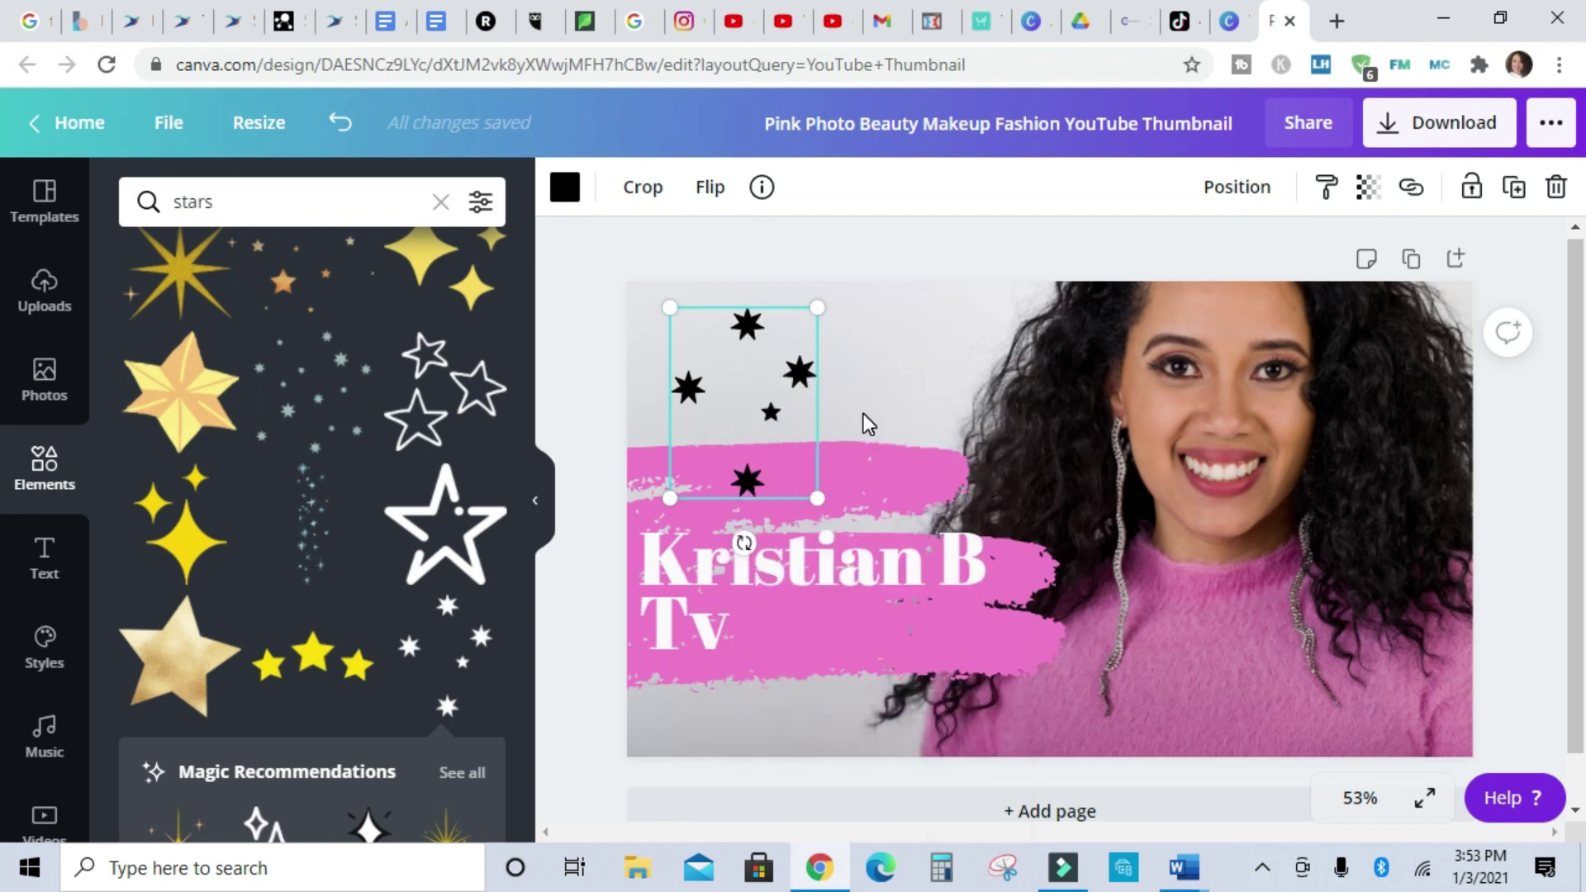
left_click(869, 380)
right_click(869, 378)
left_click(947, 463)
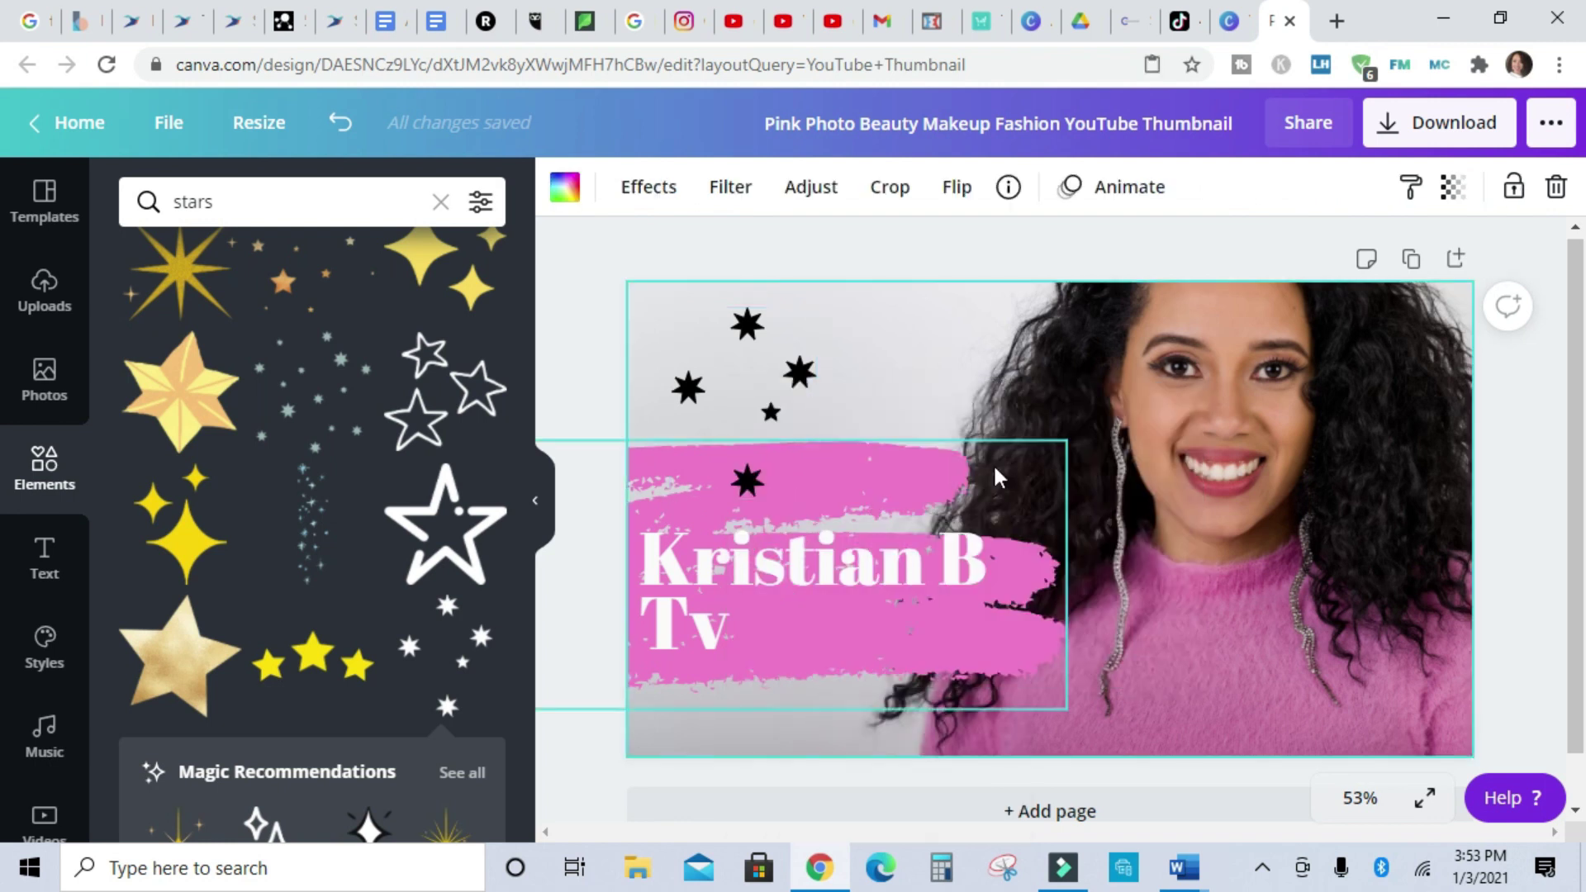
left_click_drag(740, 405, 795, 702)
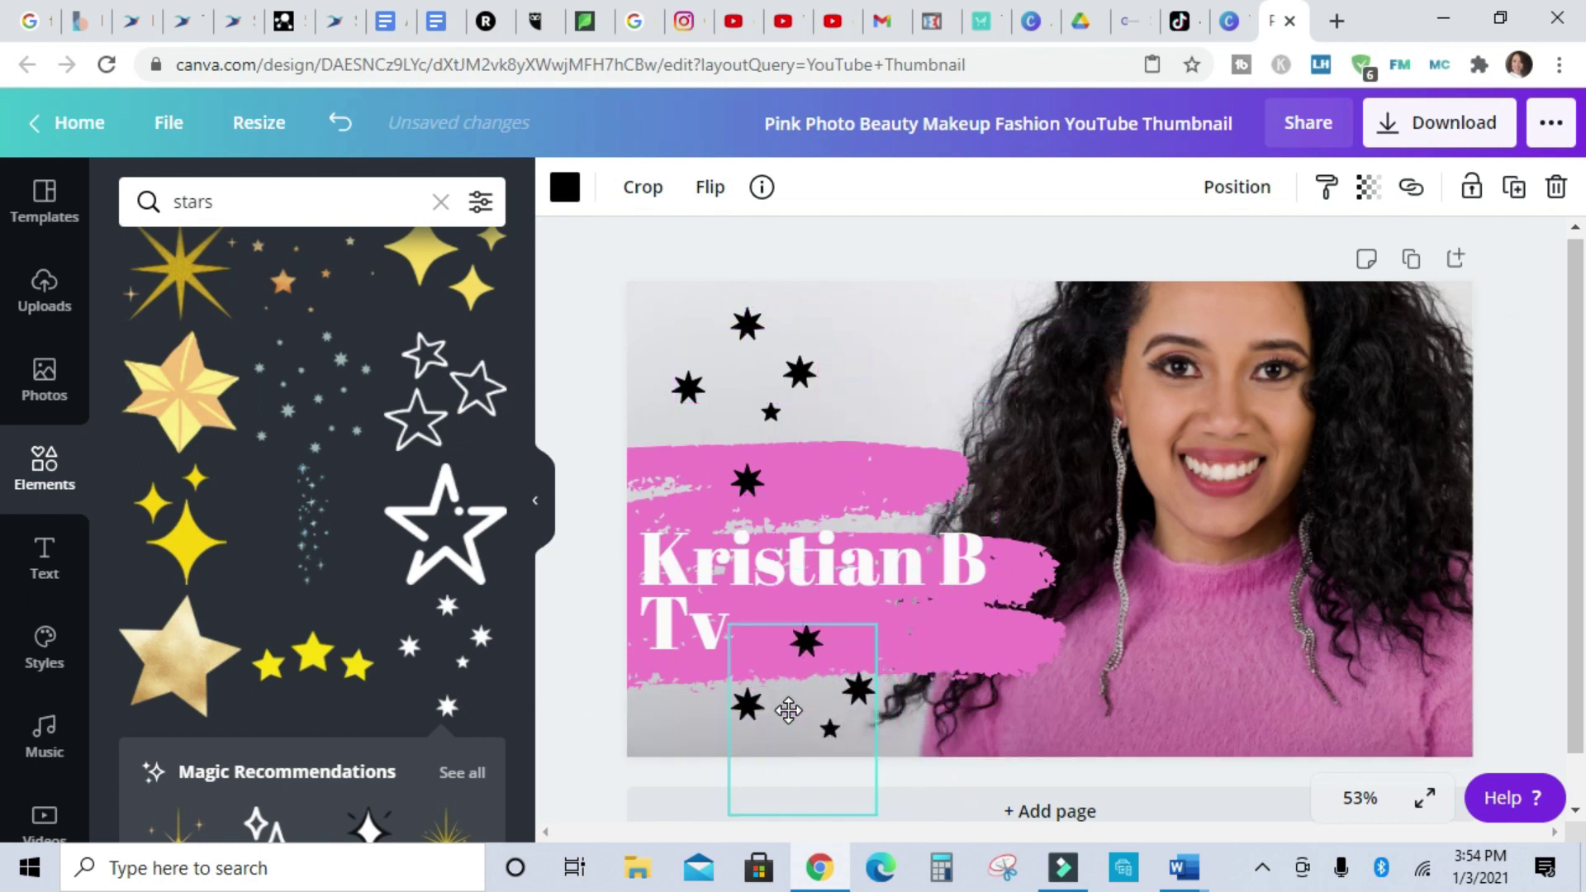
left_click(859, 360)
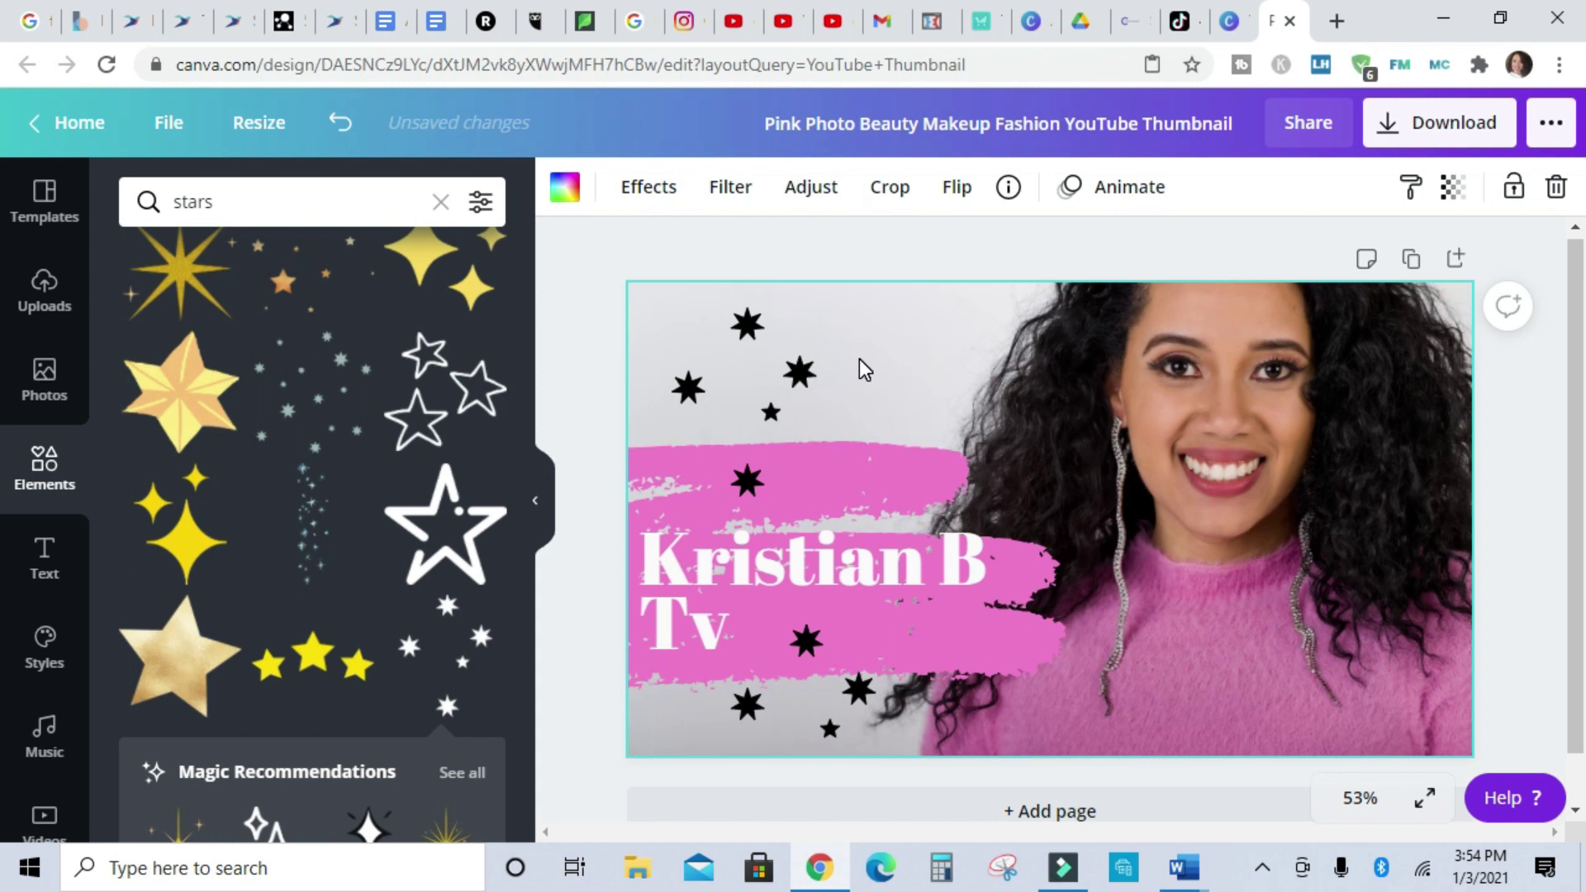
left_click_drag(859, 359, 987, 343)
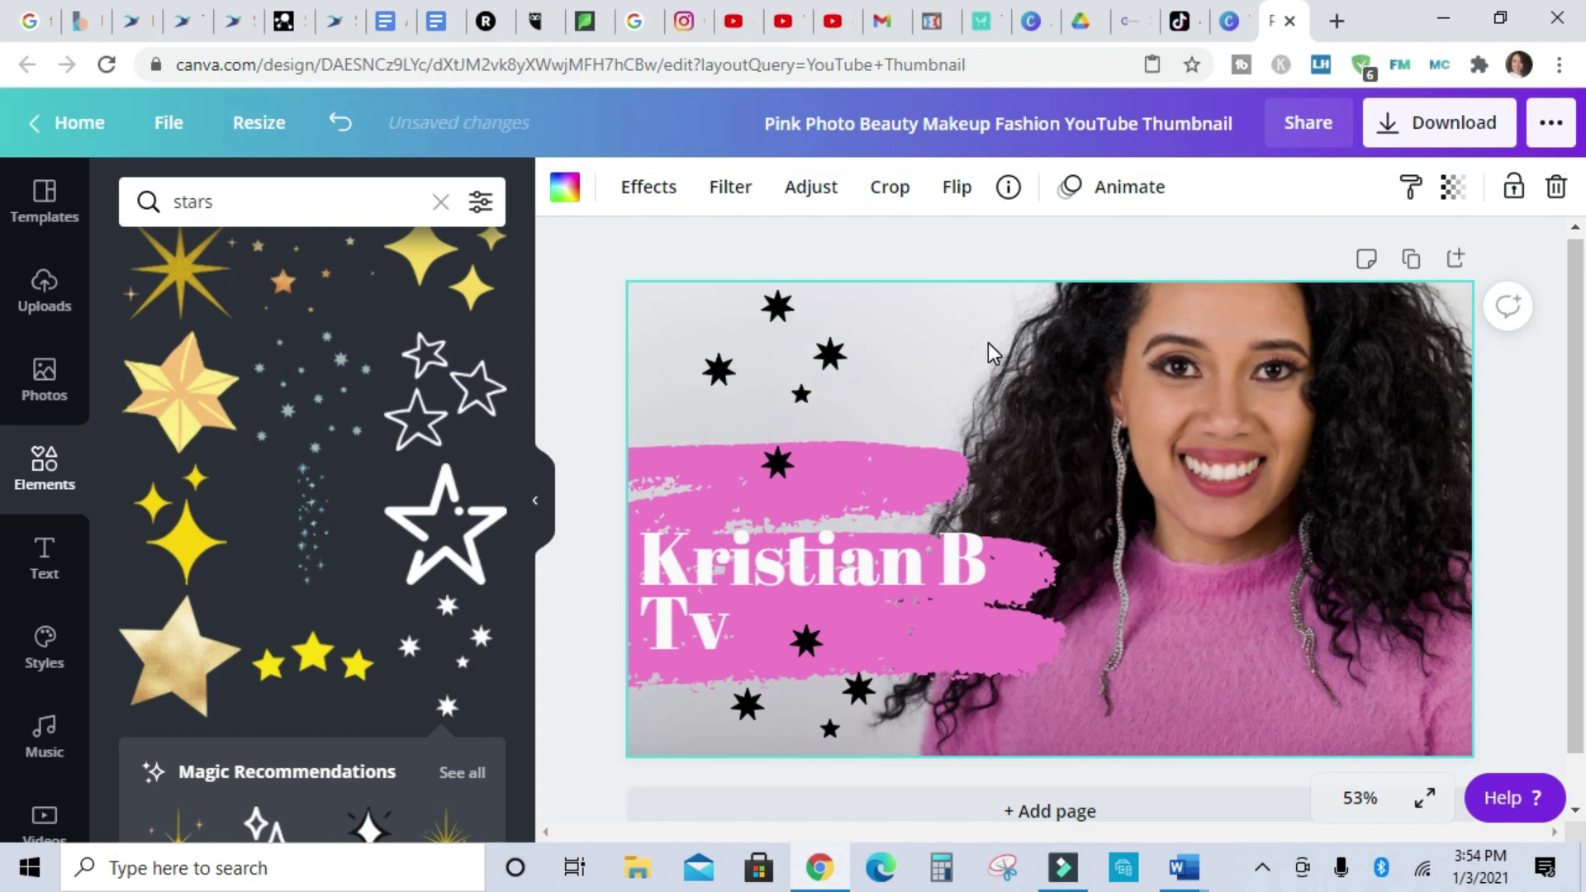
Step: Recolour the upper and lower star clusters white using the Document Colours swatch
left_click(776, 326)
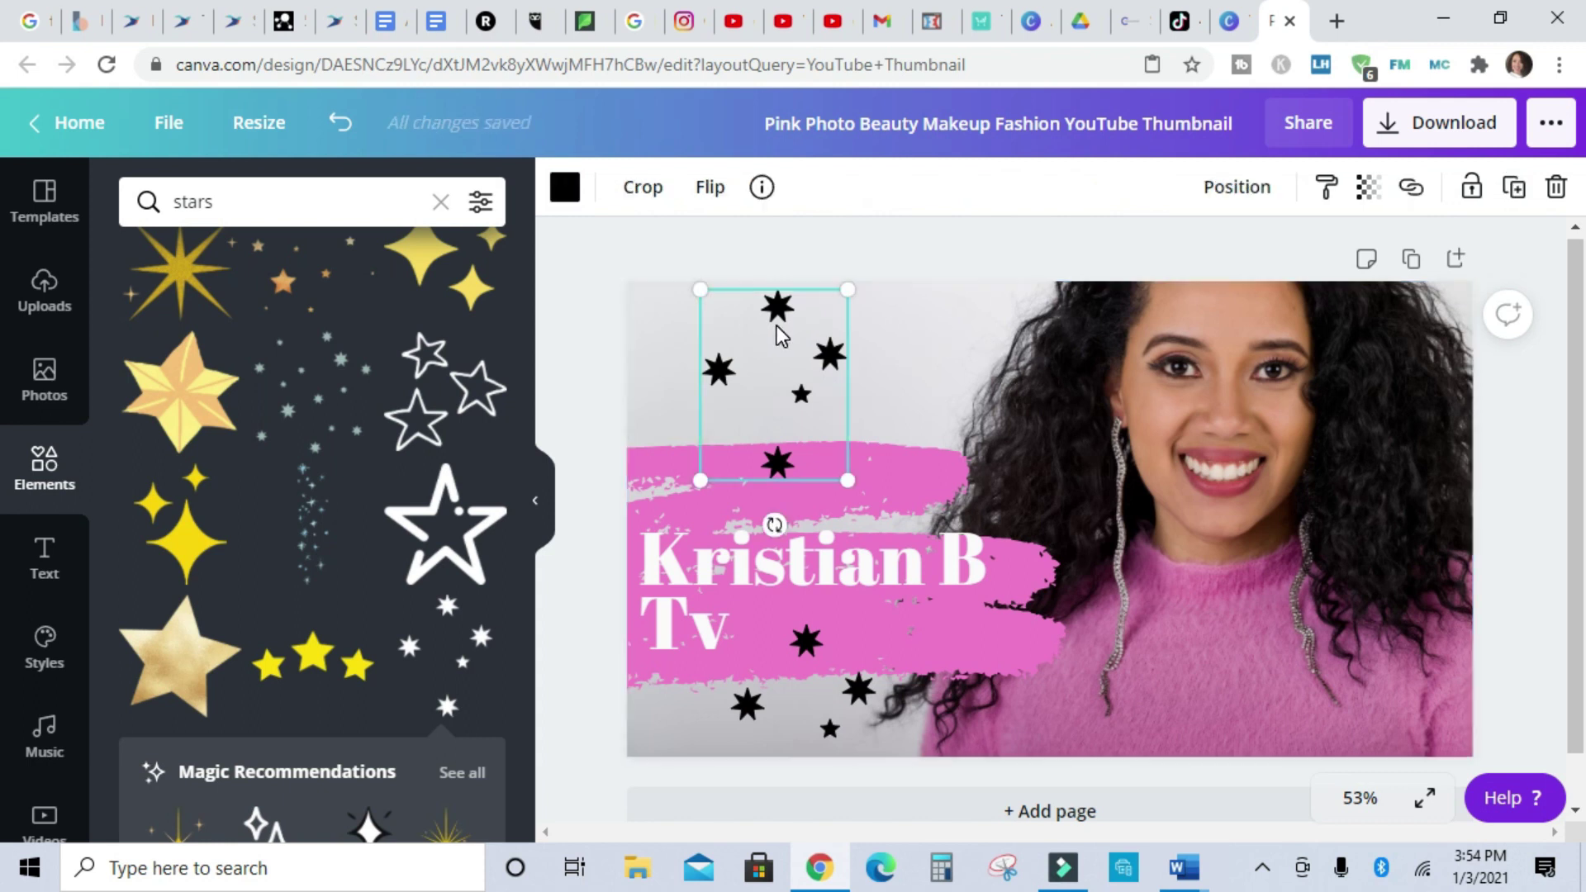
left_click(566, 189)
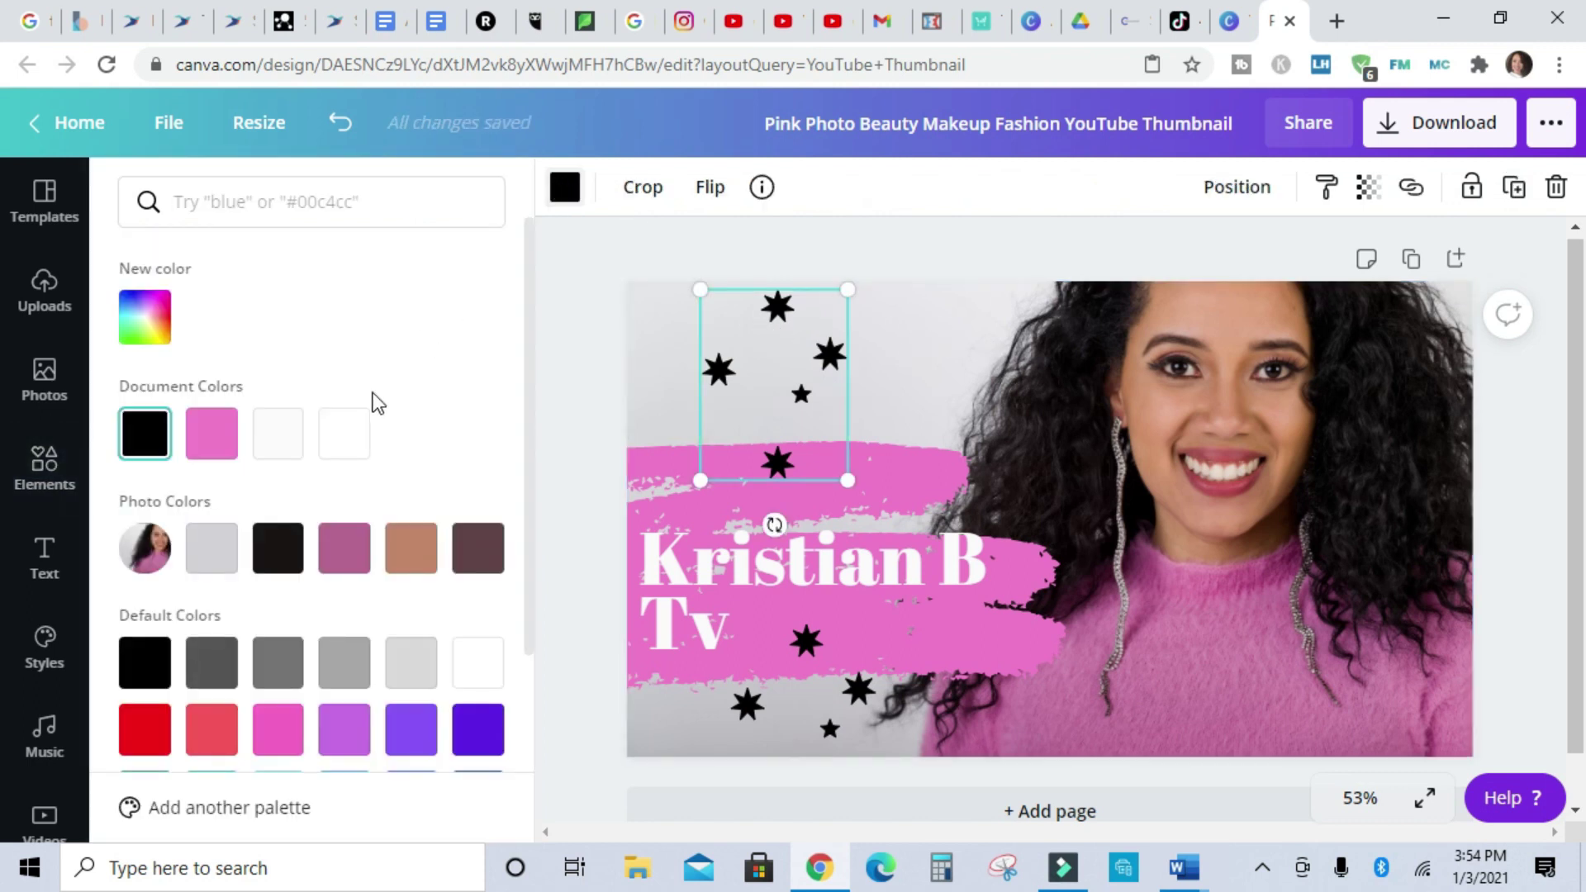
left_click(361, 442)
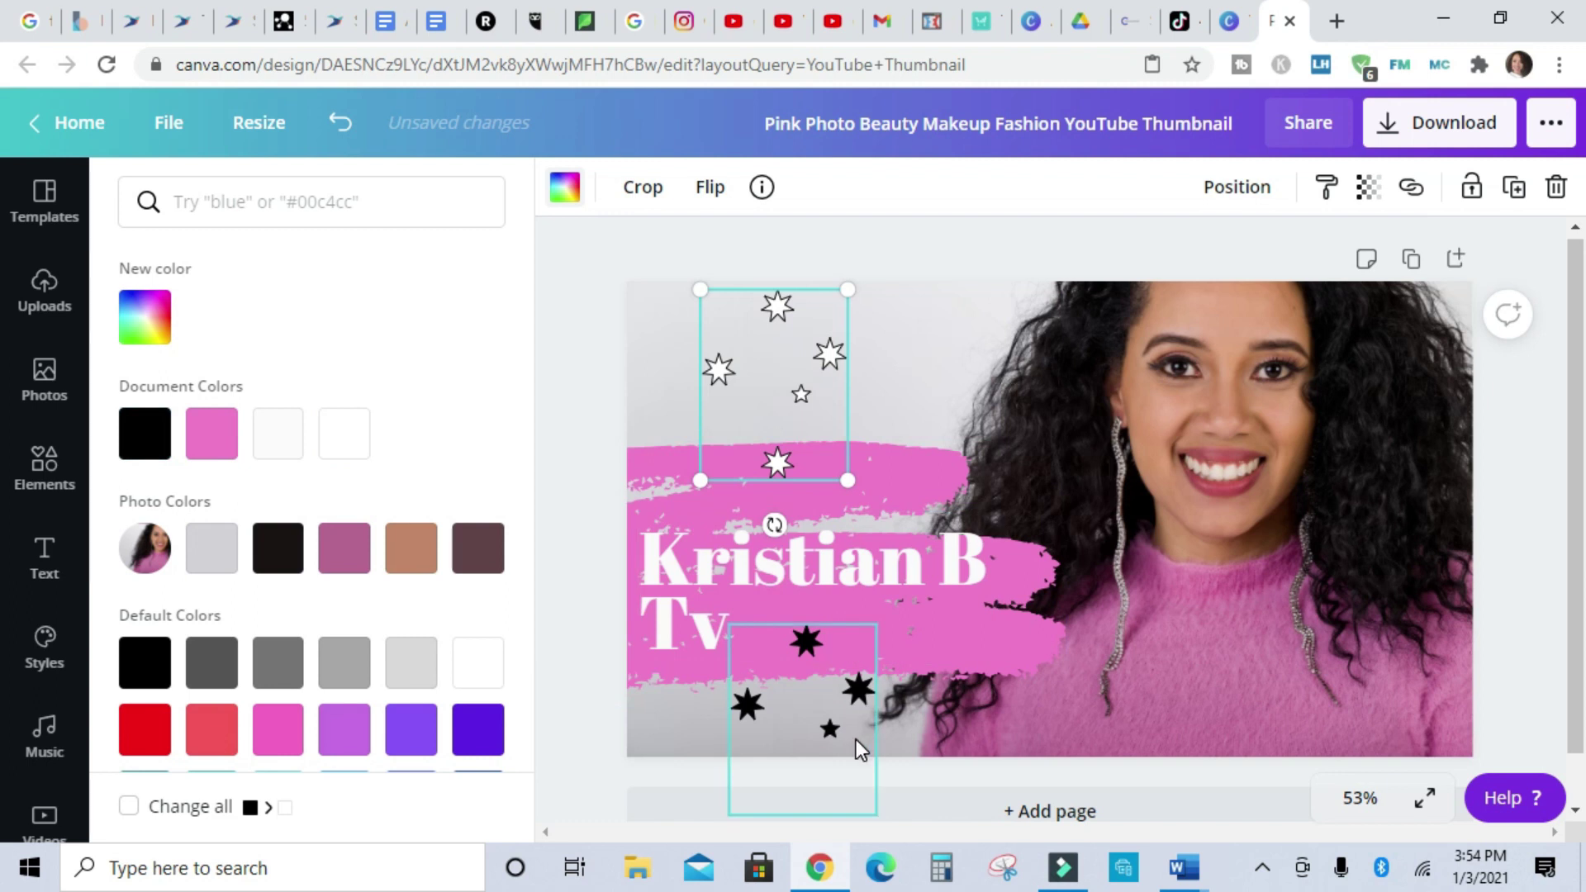
left_click(834, 702)
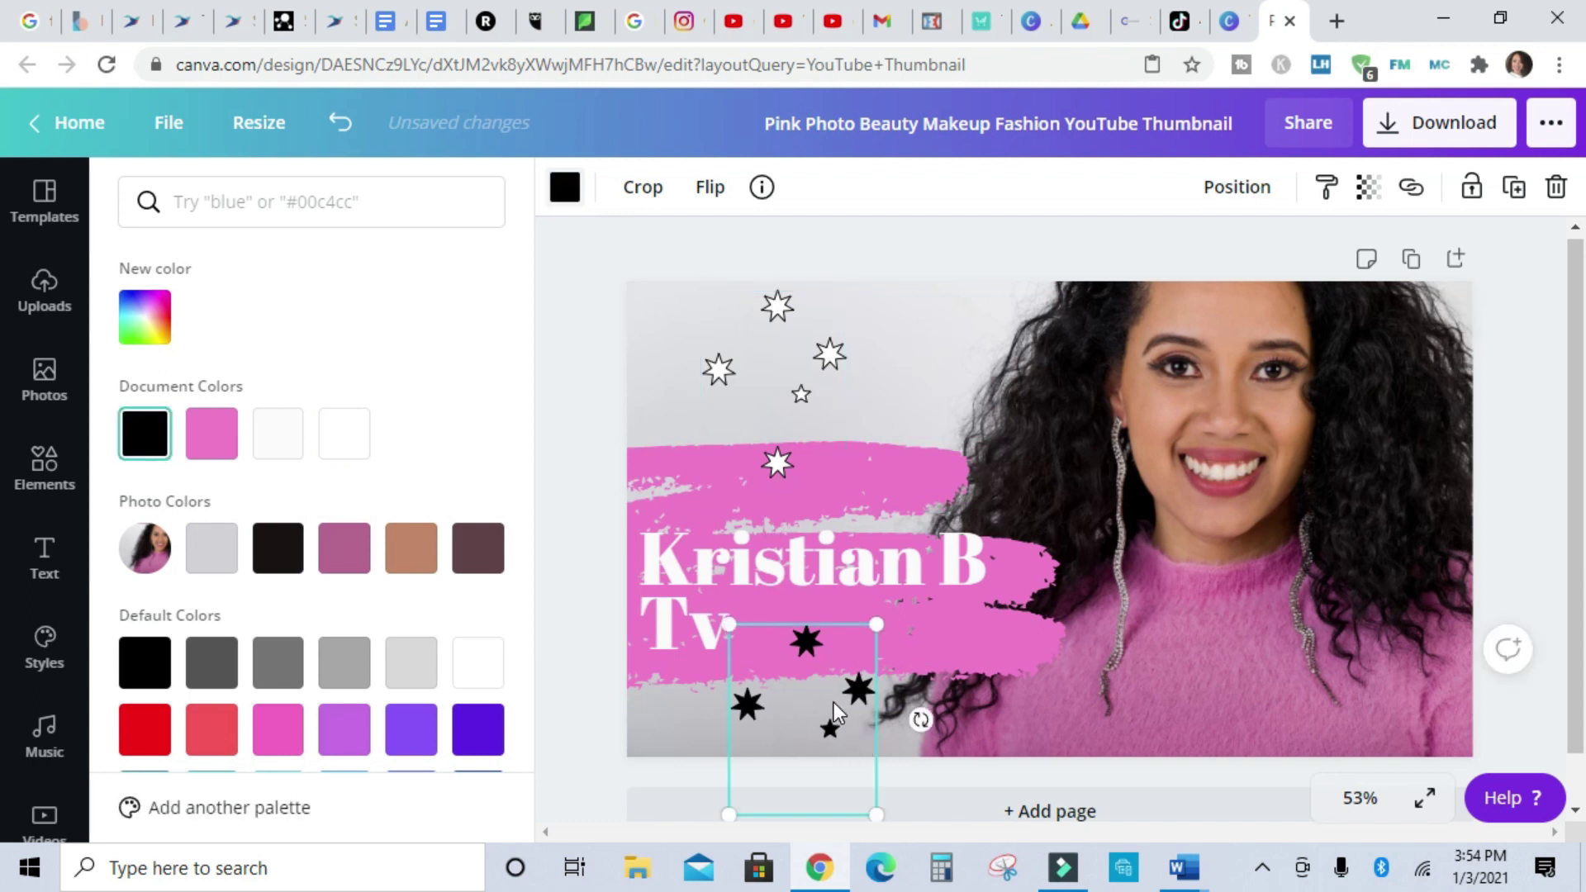
left_click(576, 205)
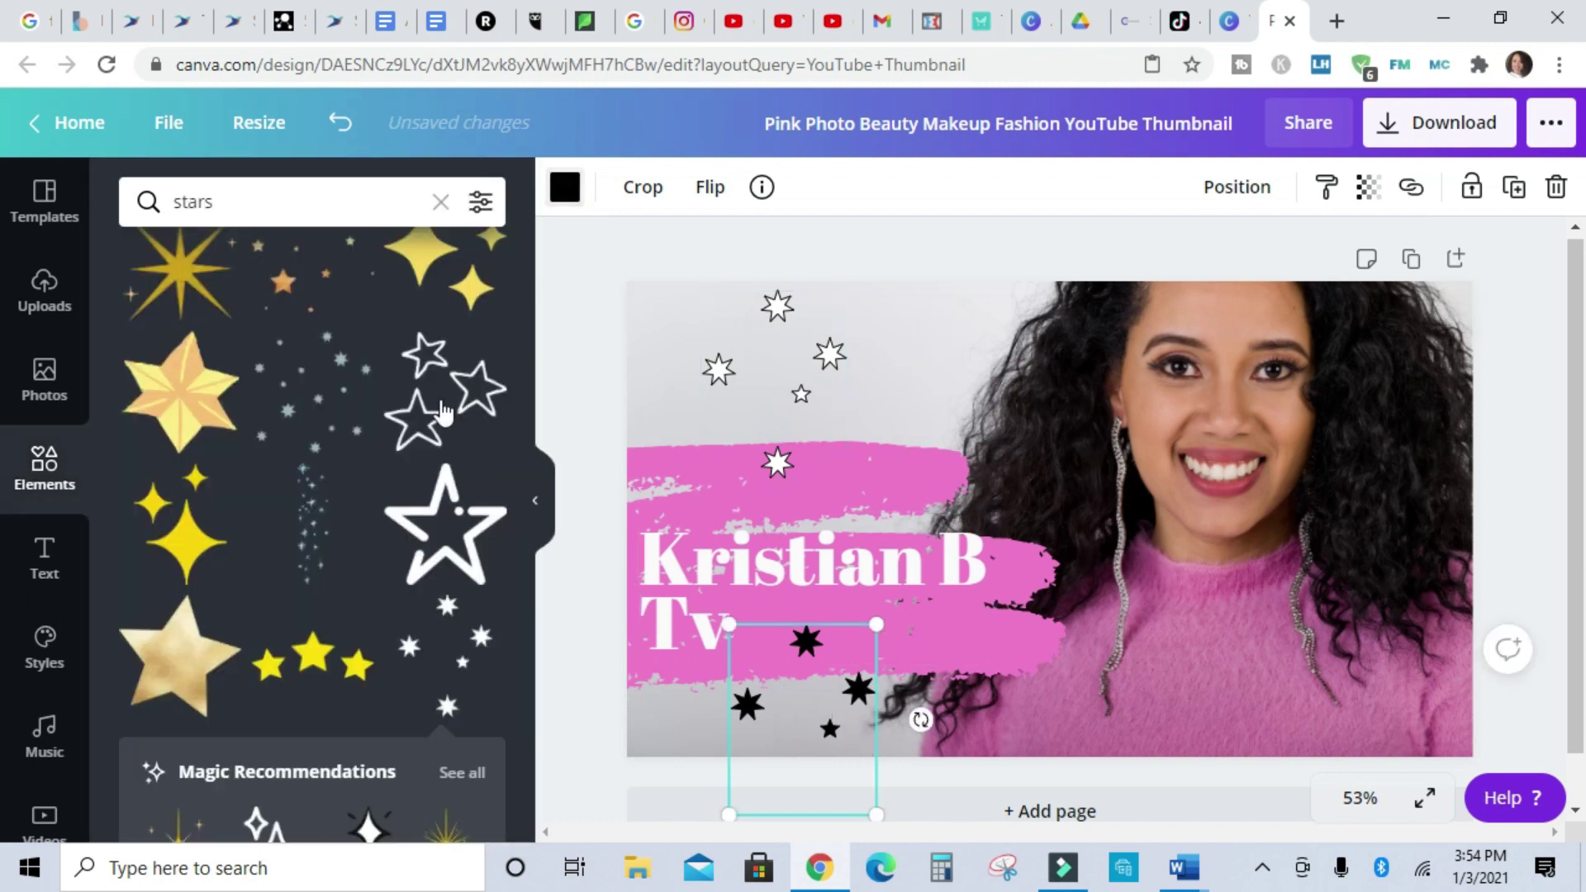
left_click(577, 201)
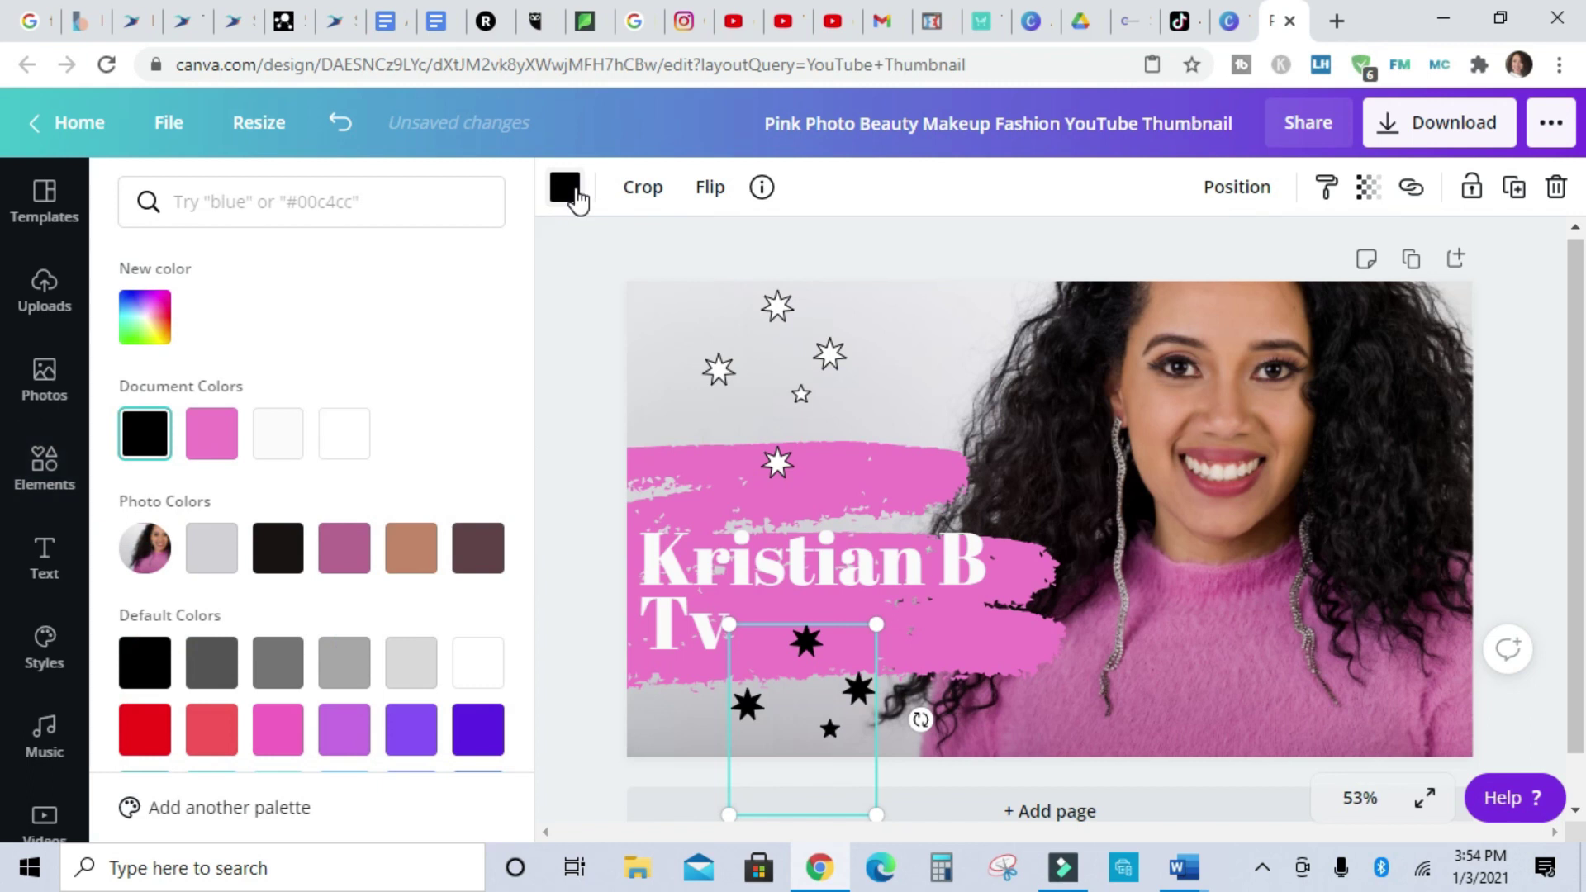
left_click(340, 449)
left_click(960, 363)
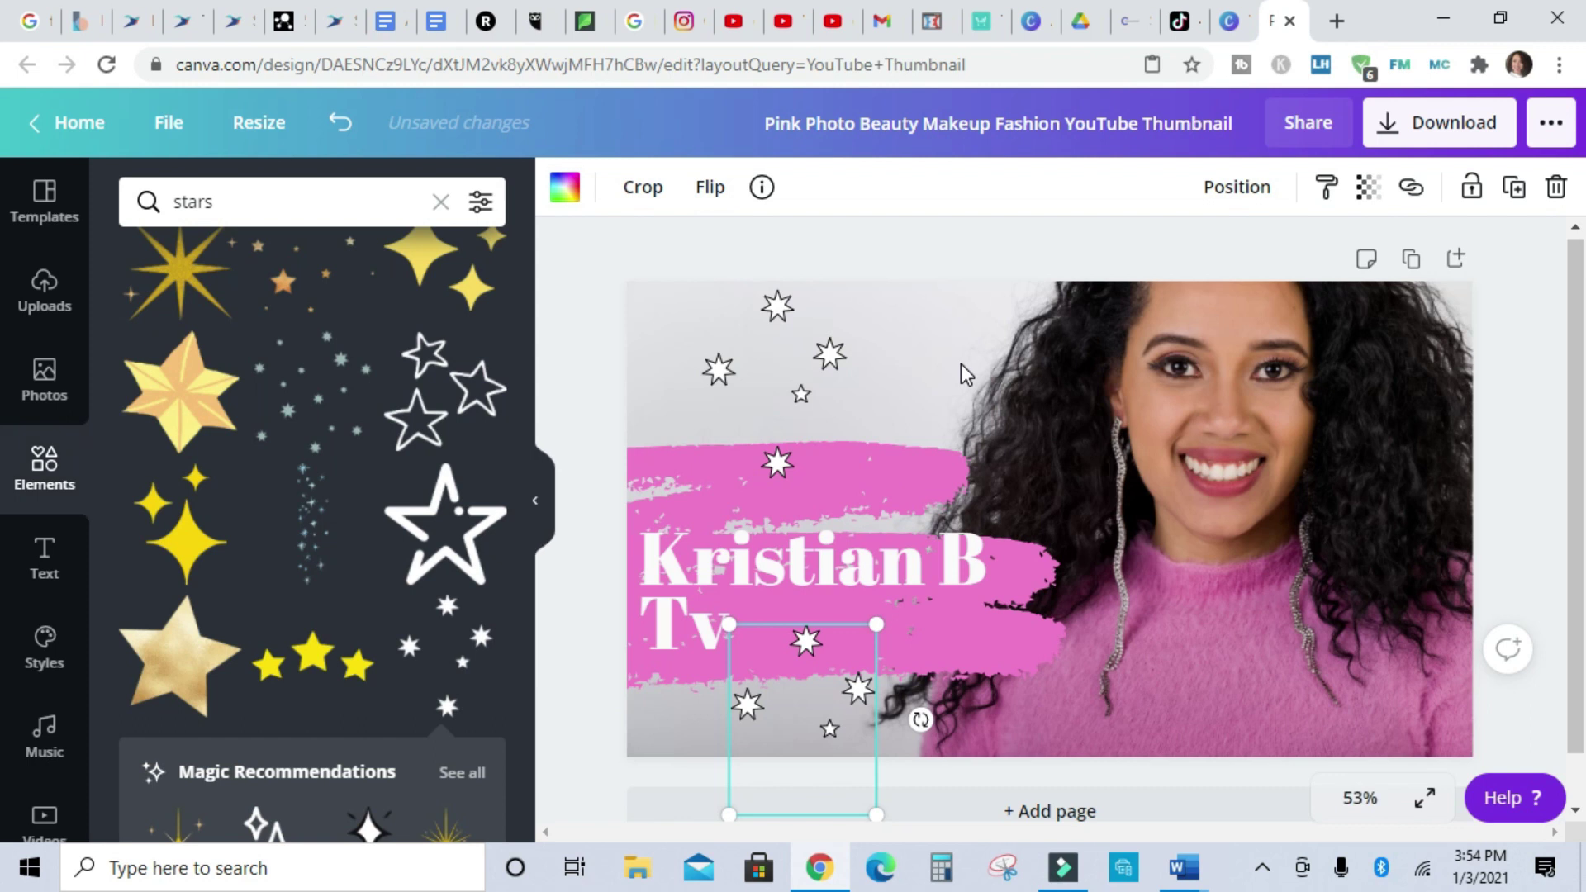
left_click(954, 360)
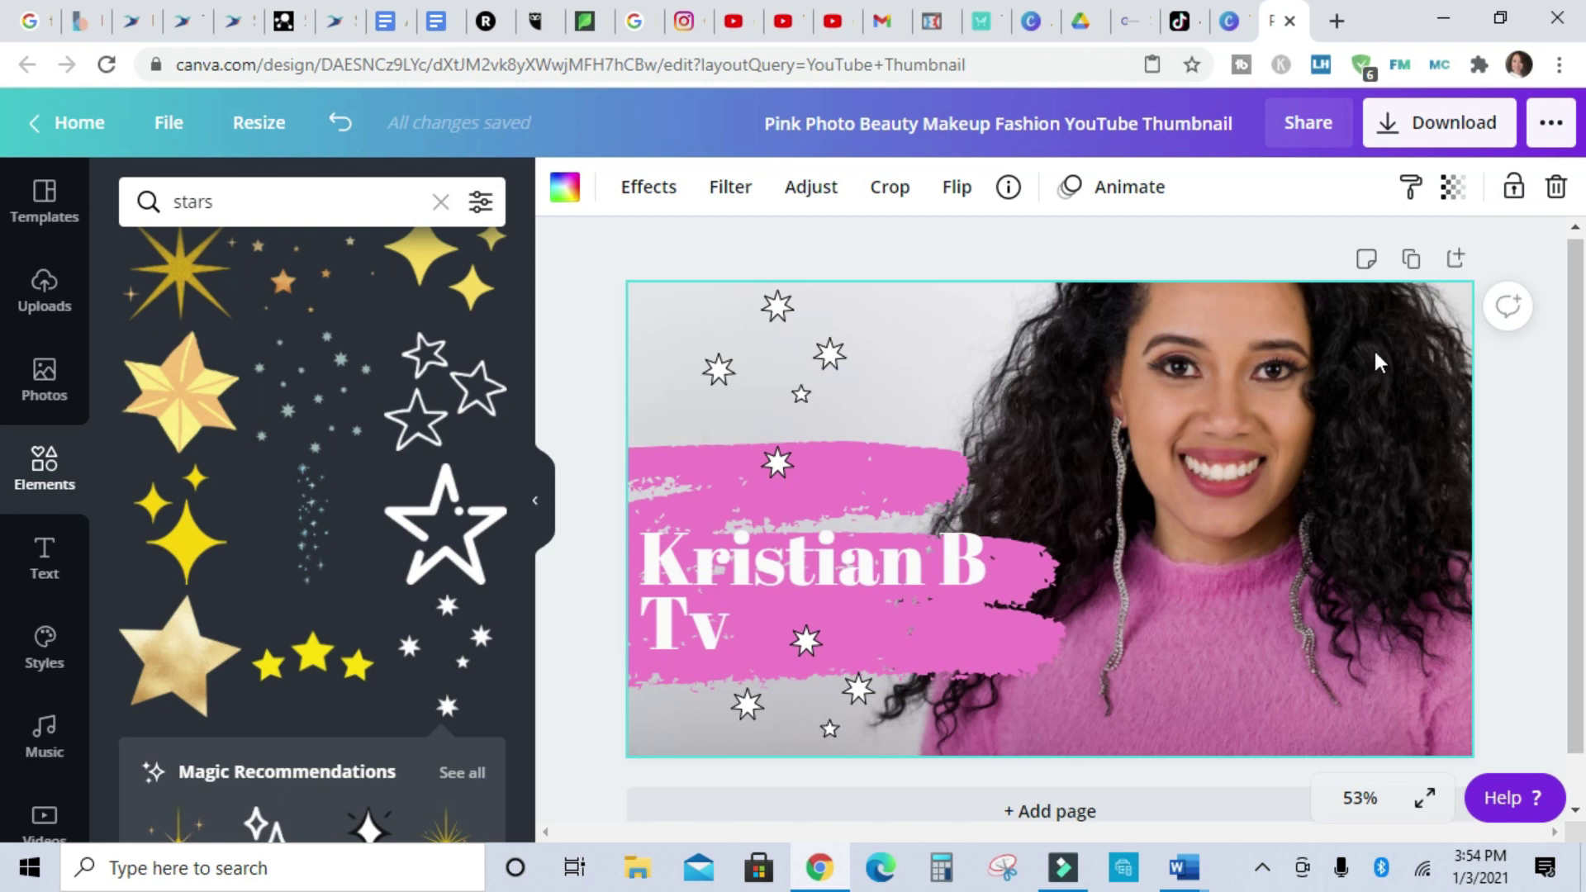
Step: Preview animation styles such as Block, Fade, Rise and Pop, then apply Tumble
left_click(536, 502)
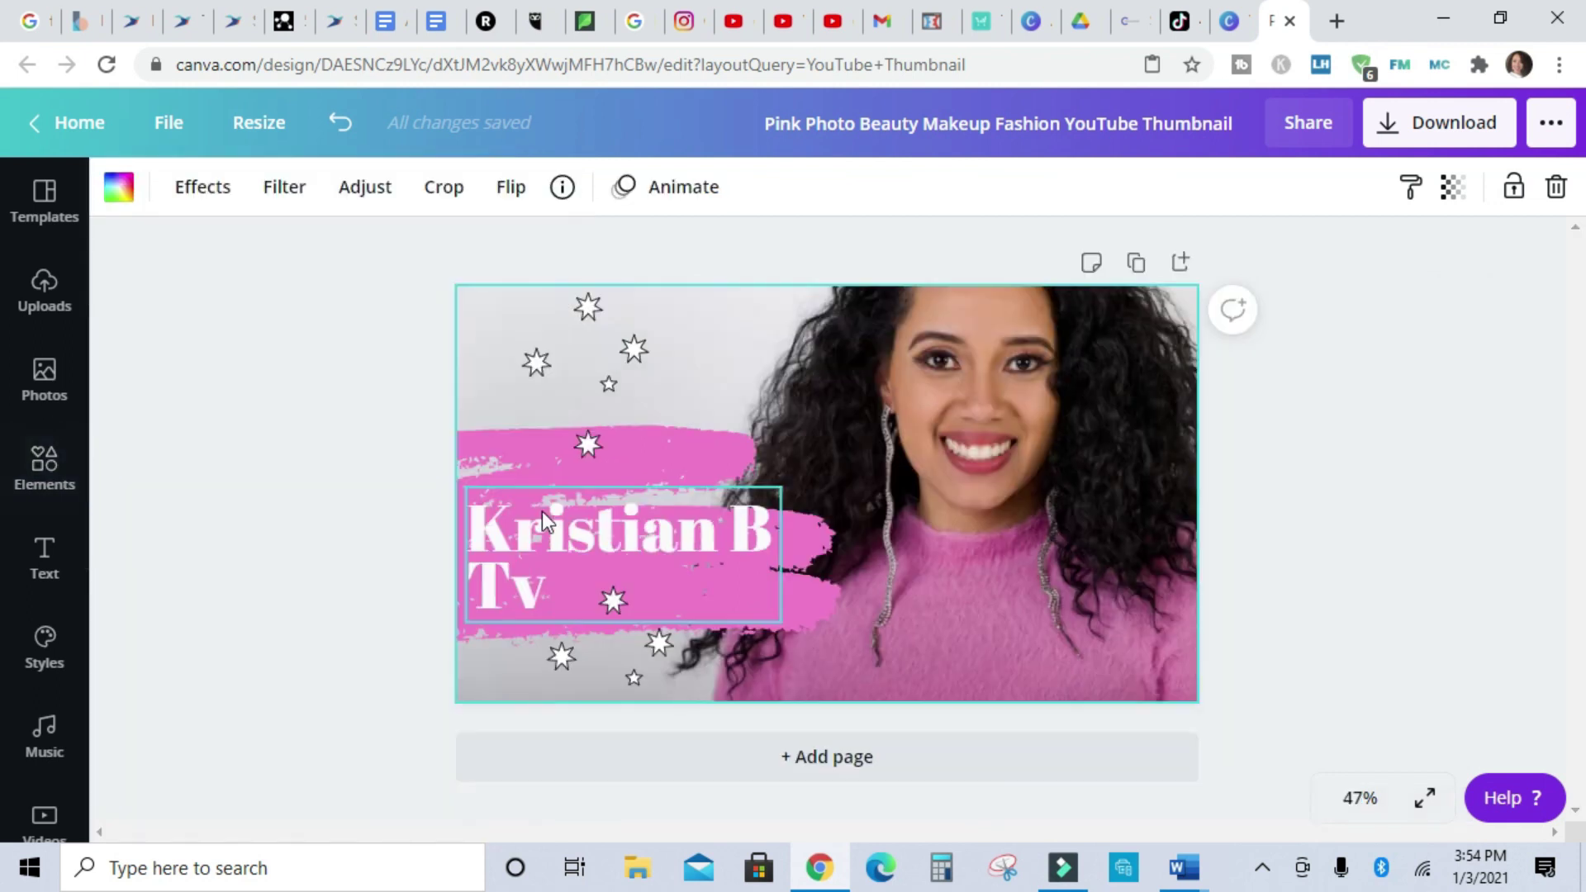
left_click(684, 196)
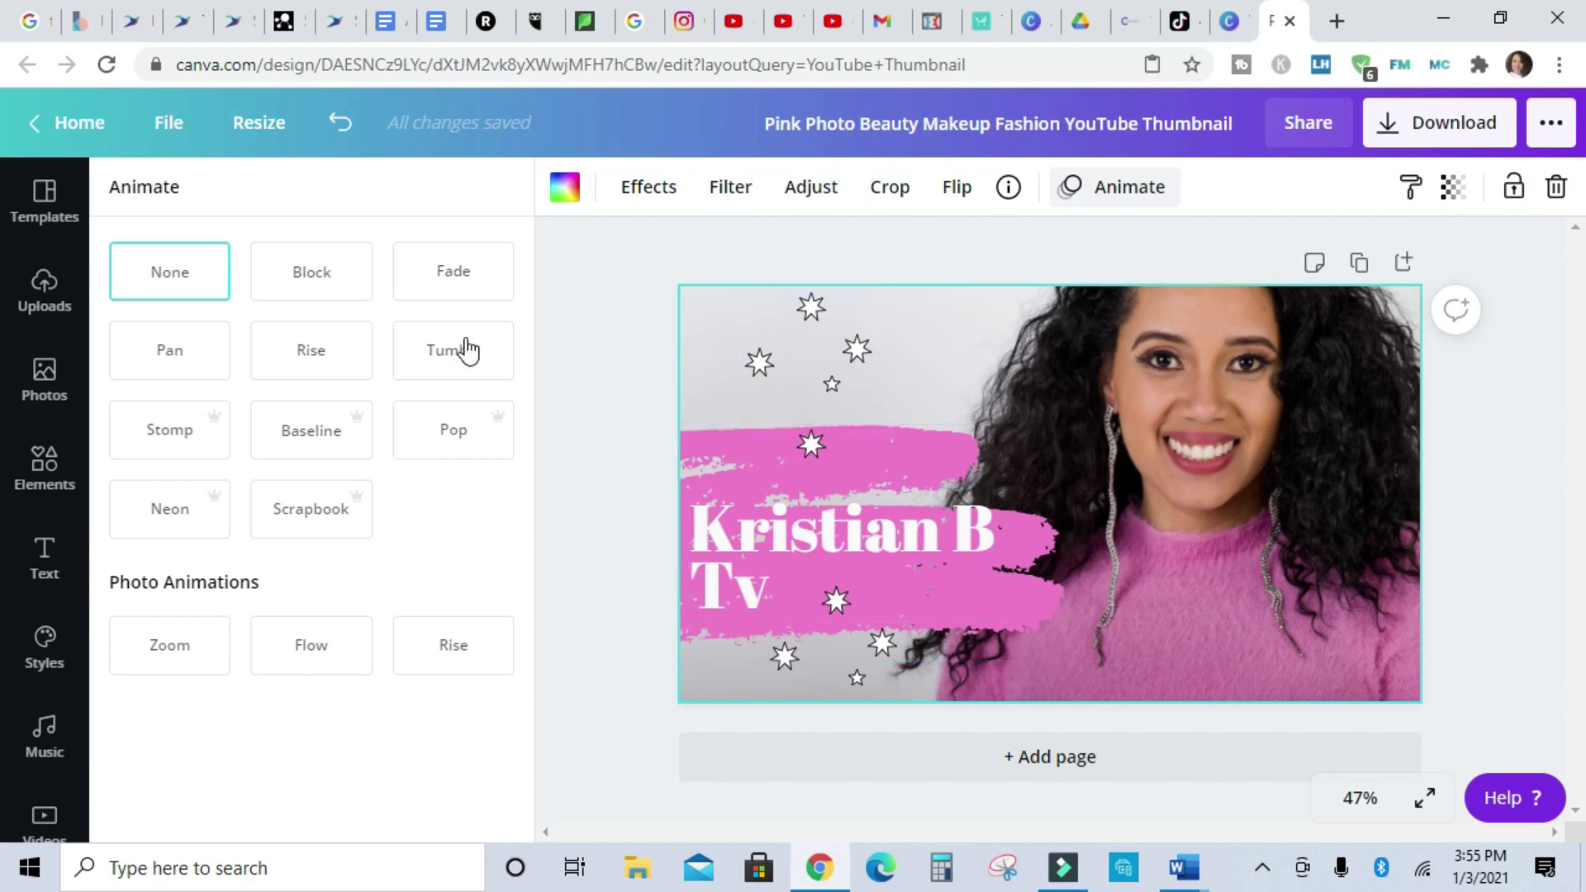
left_click(335, 283)
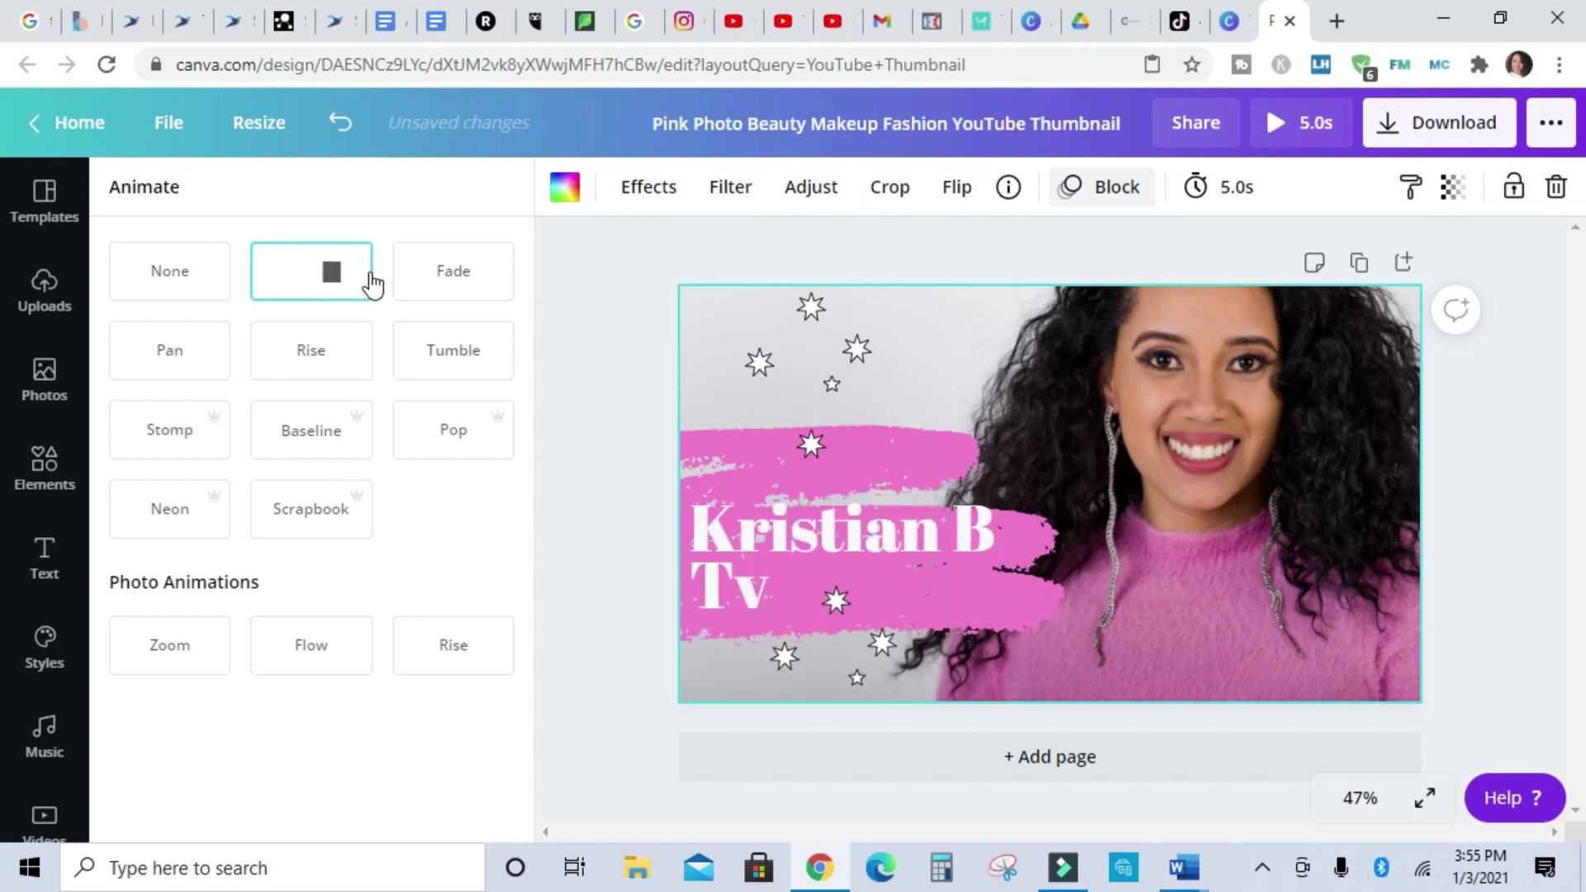
left_click(452, 286)
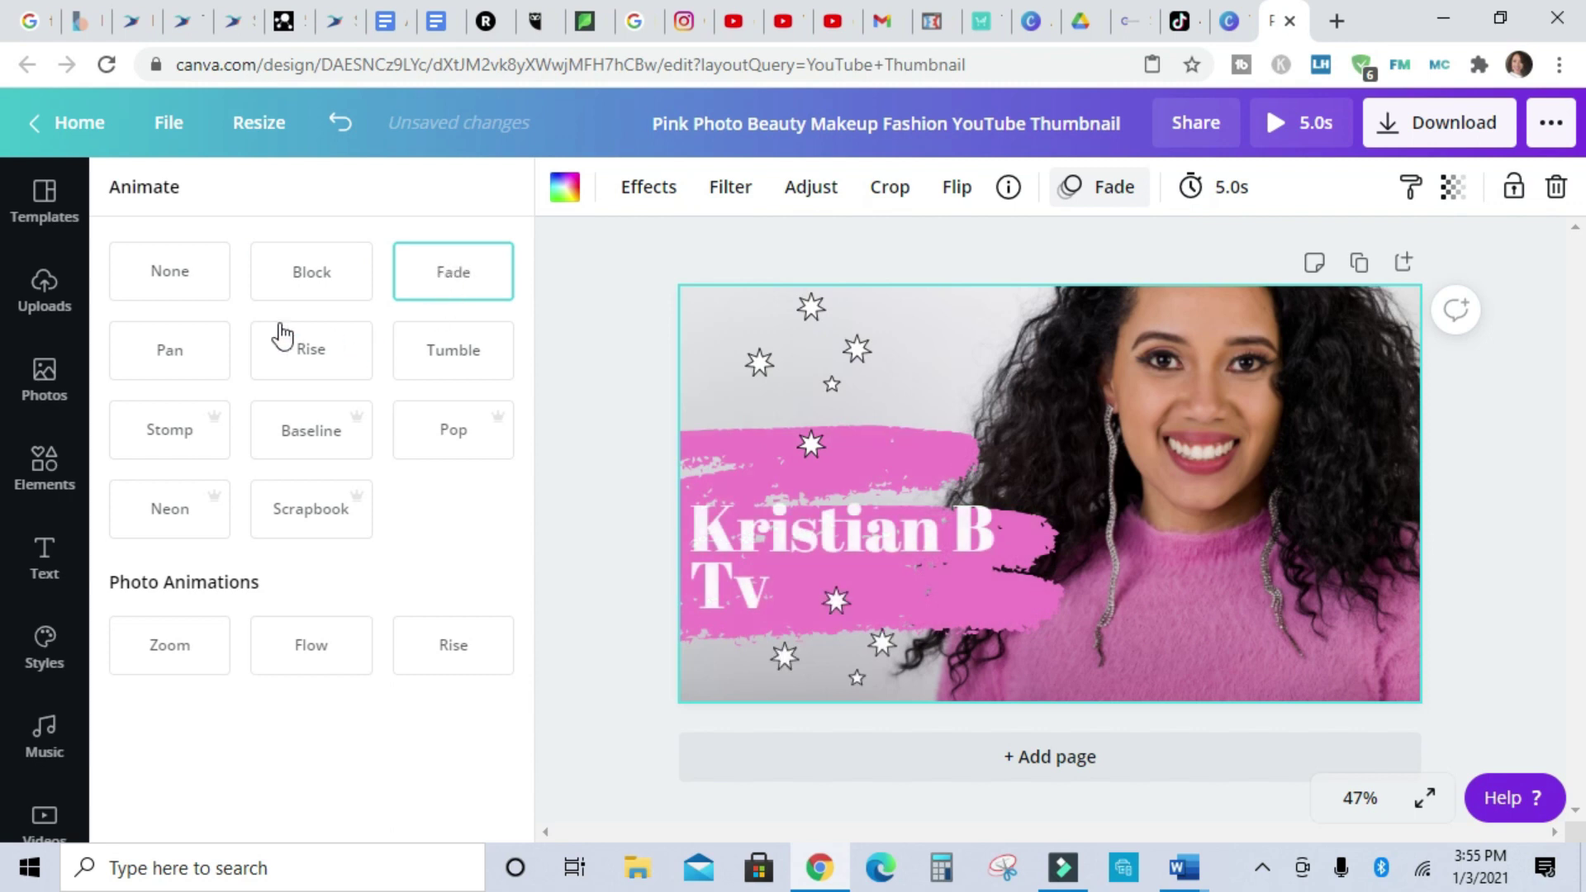
left_click(188, 369)
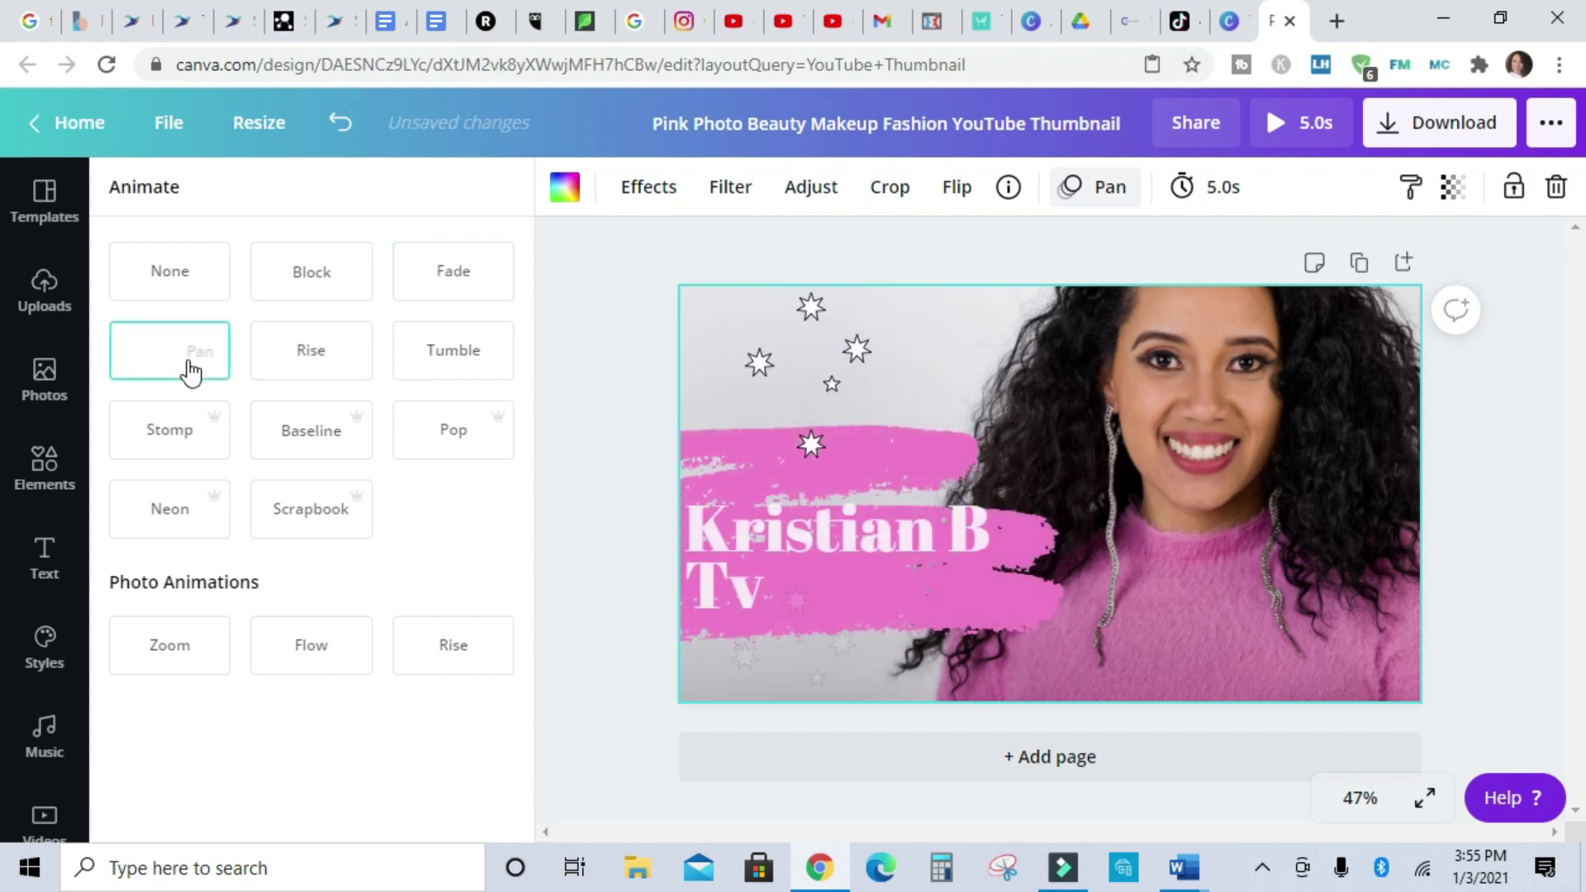
left_click(312, 364)
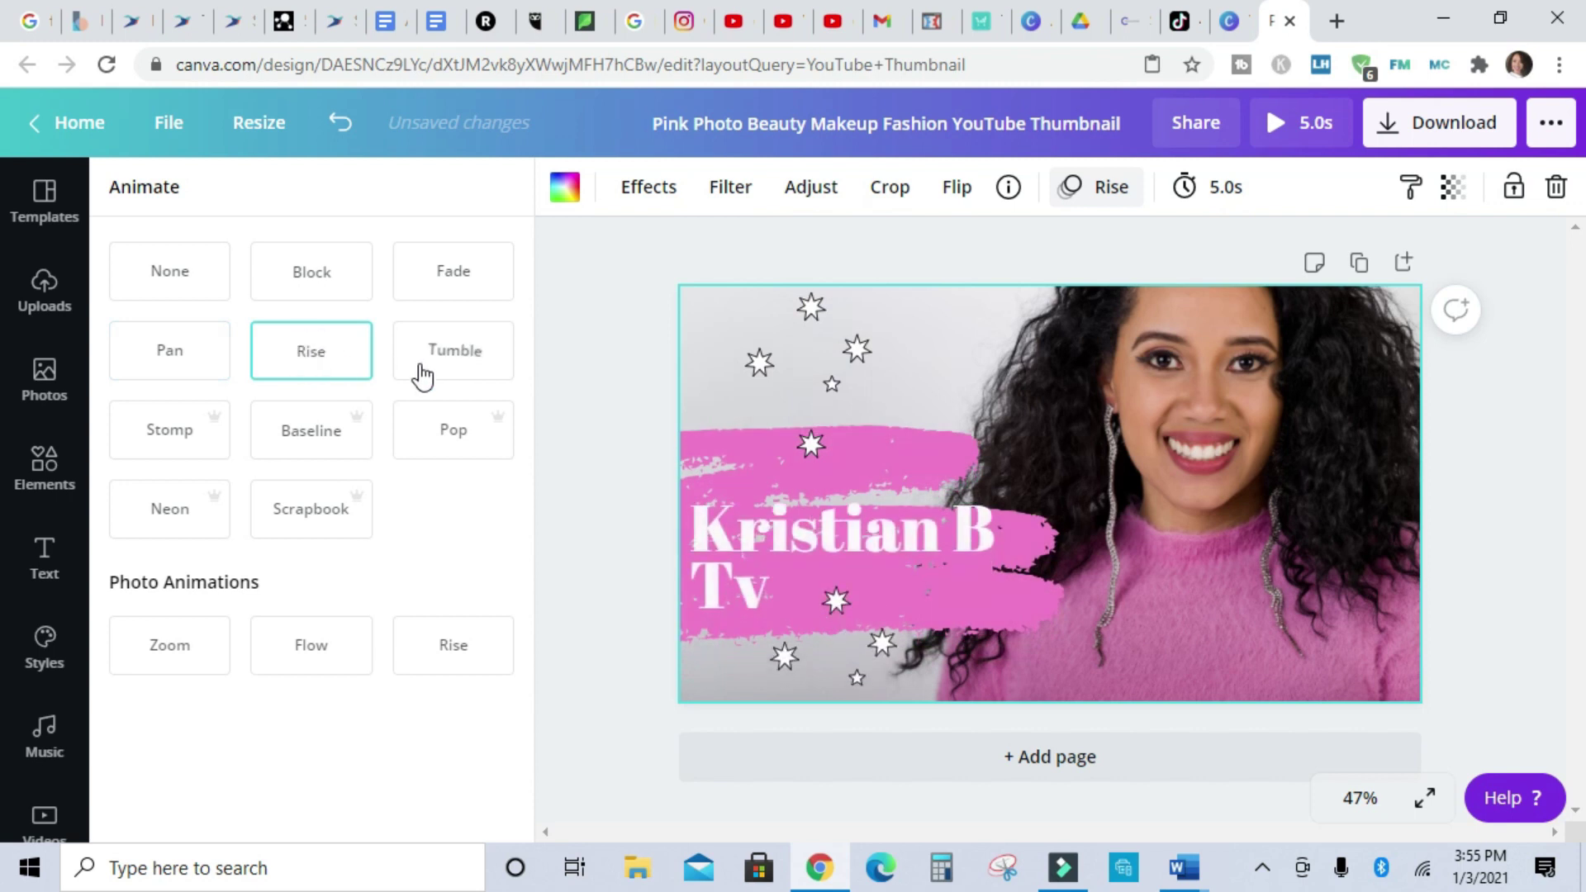
left_click(444, 363)
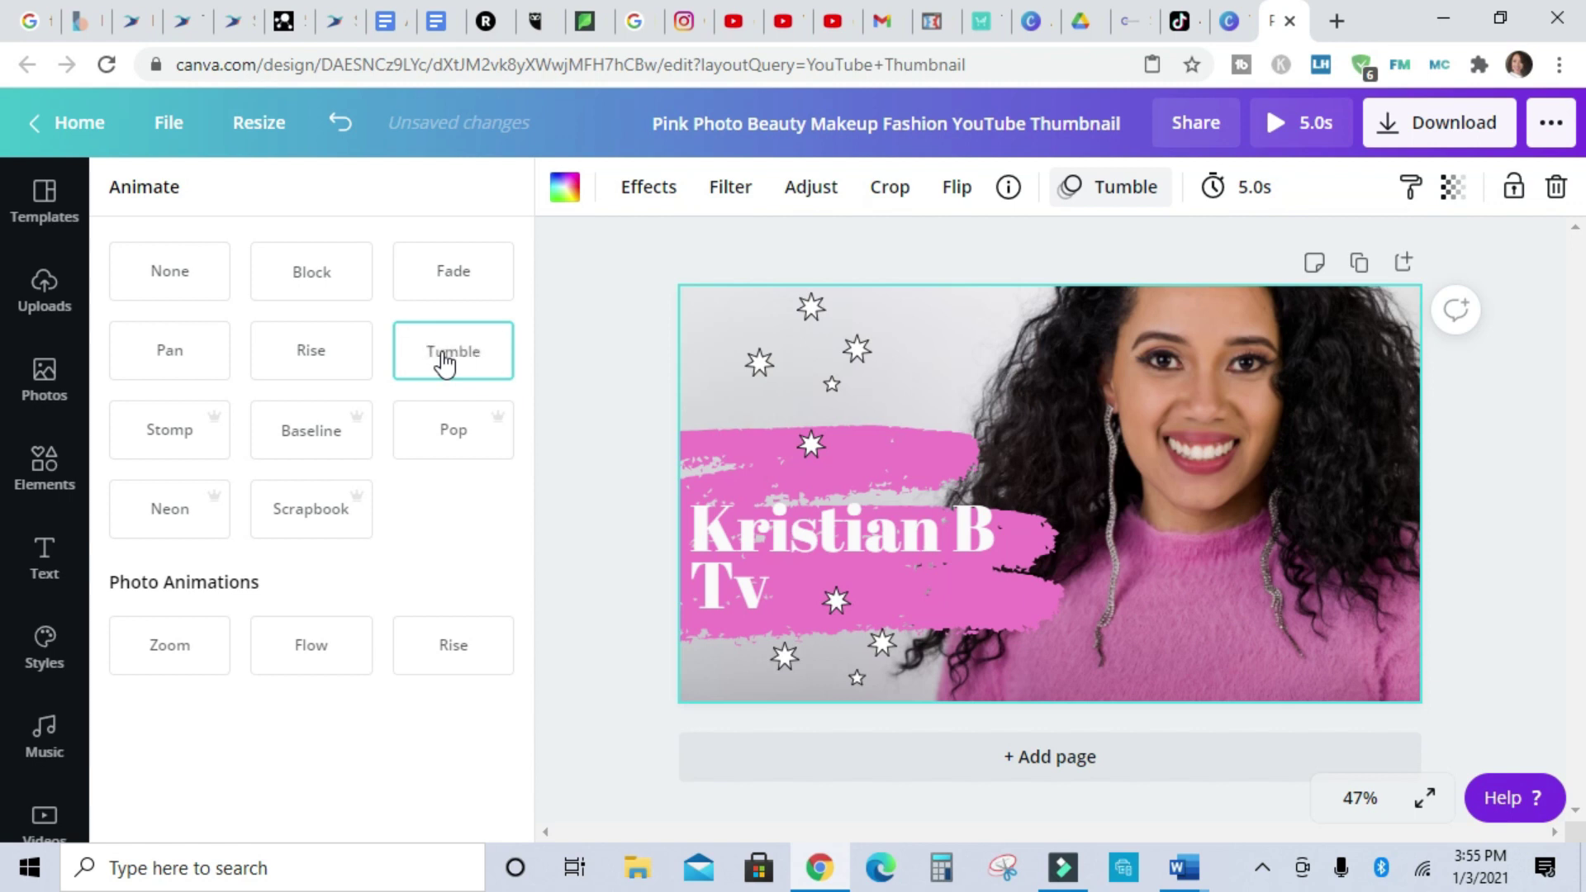
left_click(178, 450)
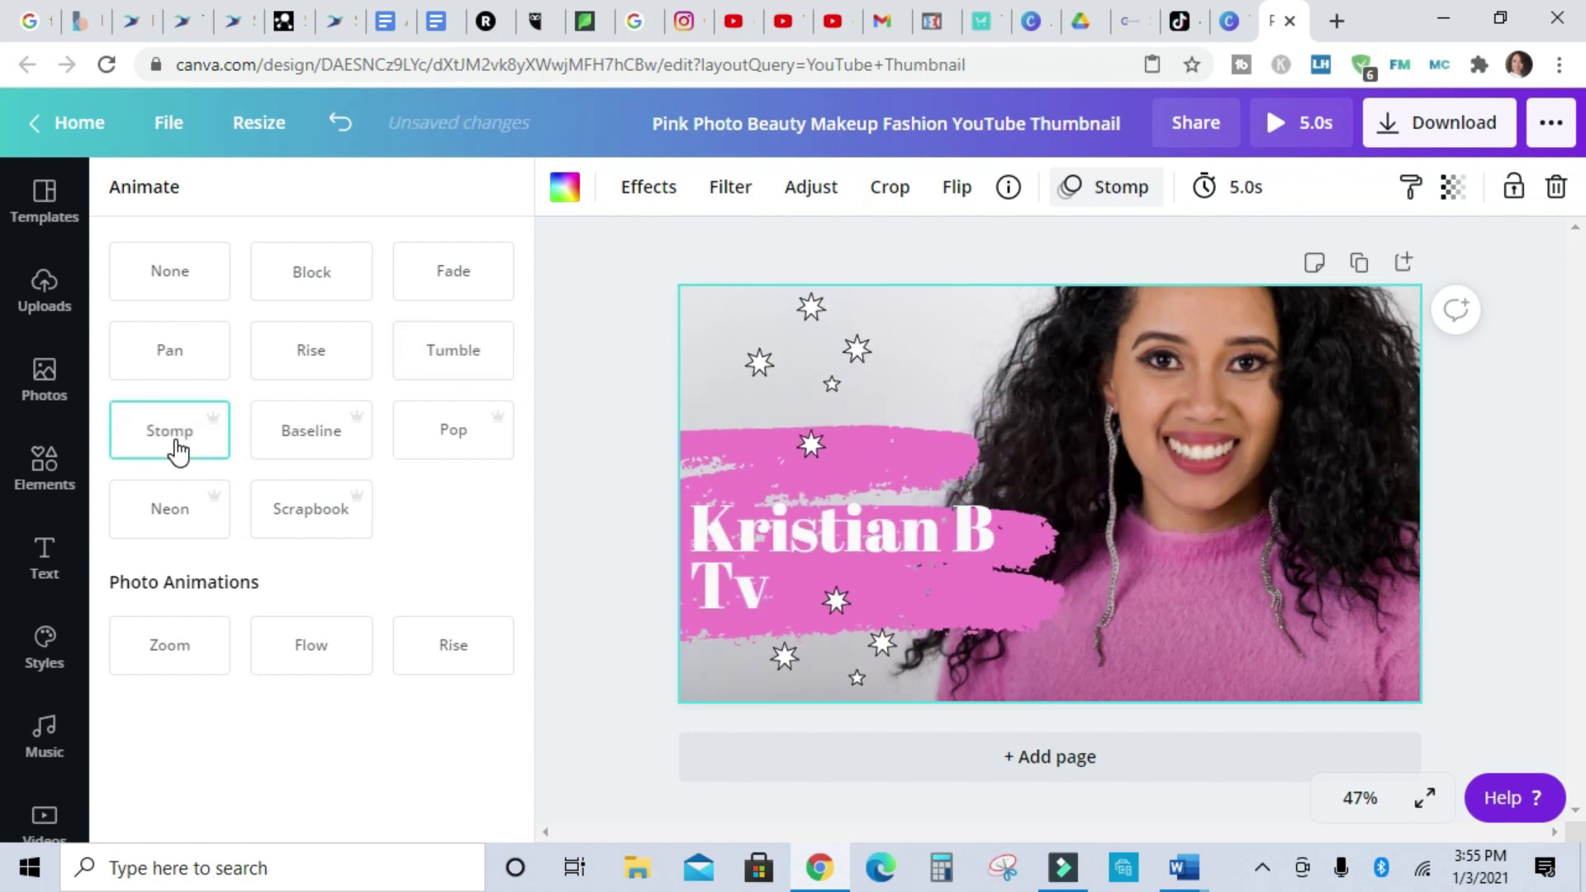
left_click(303, 459)
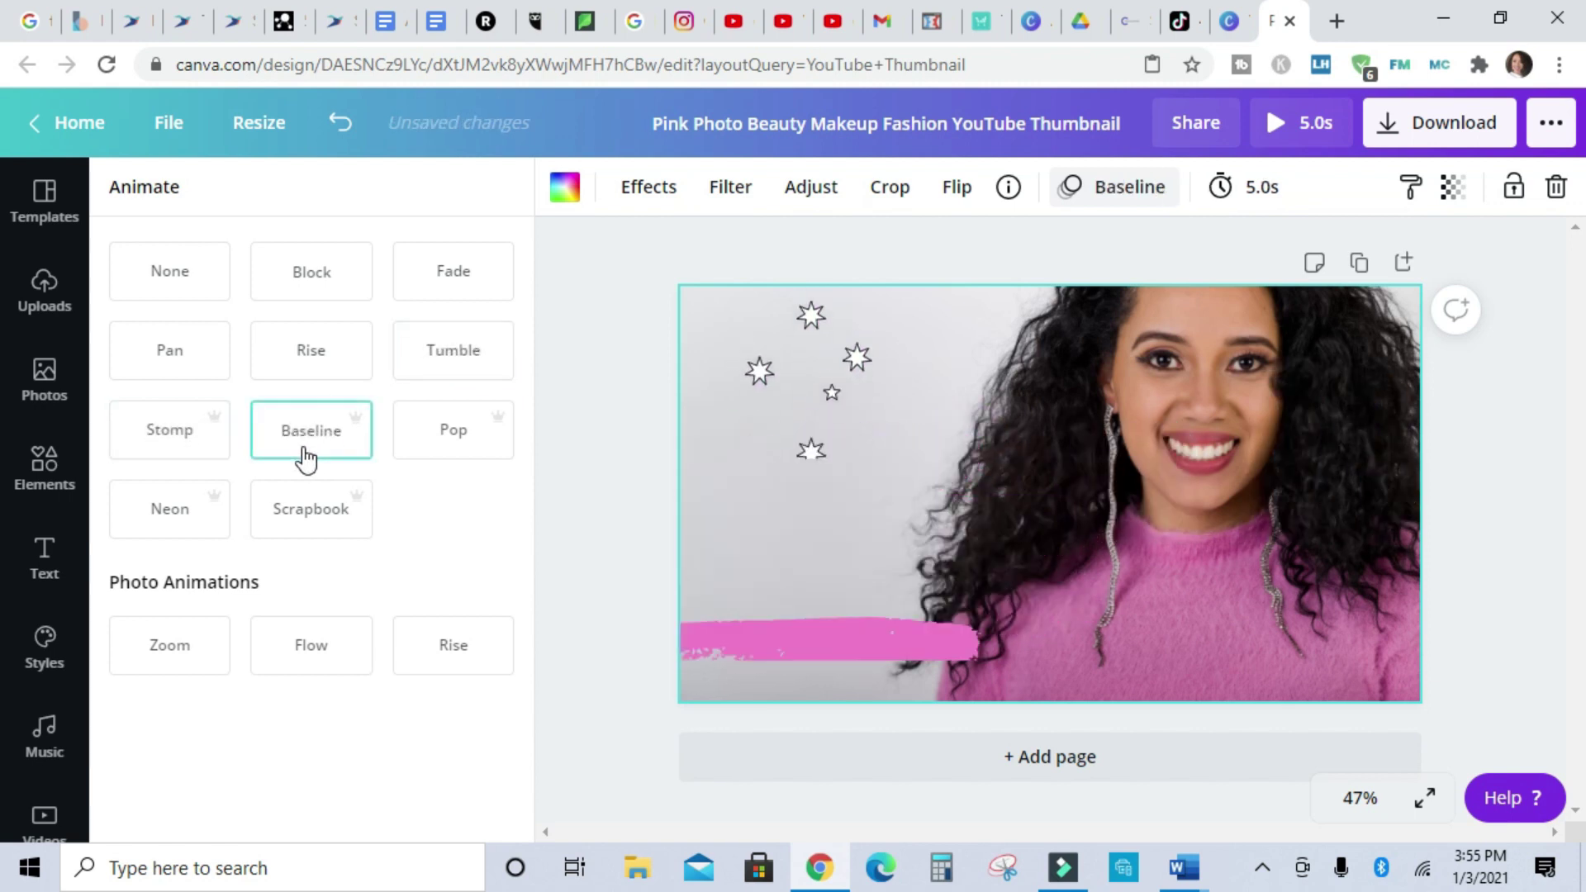
left_click(457, 437)
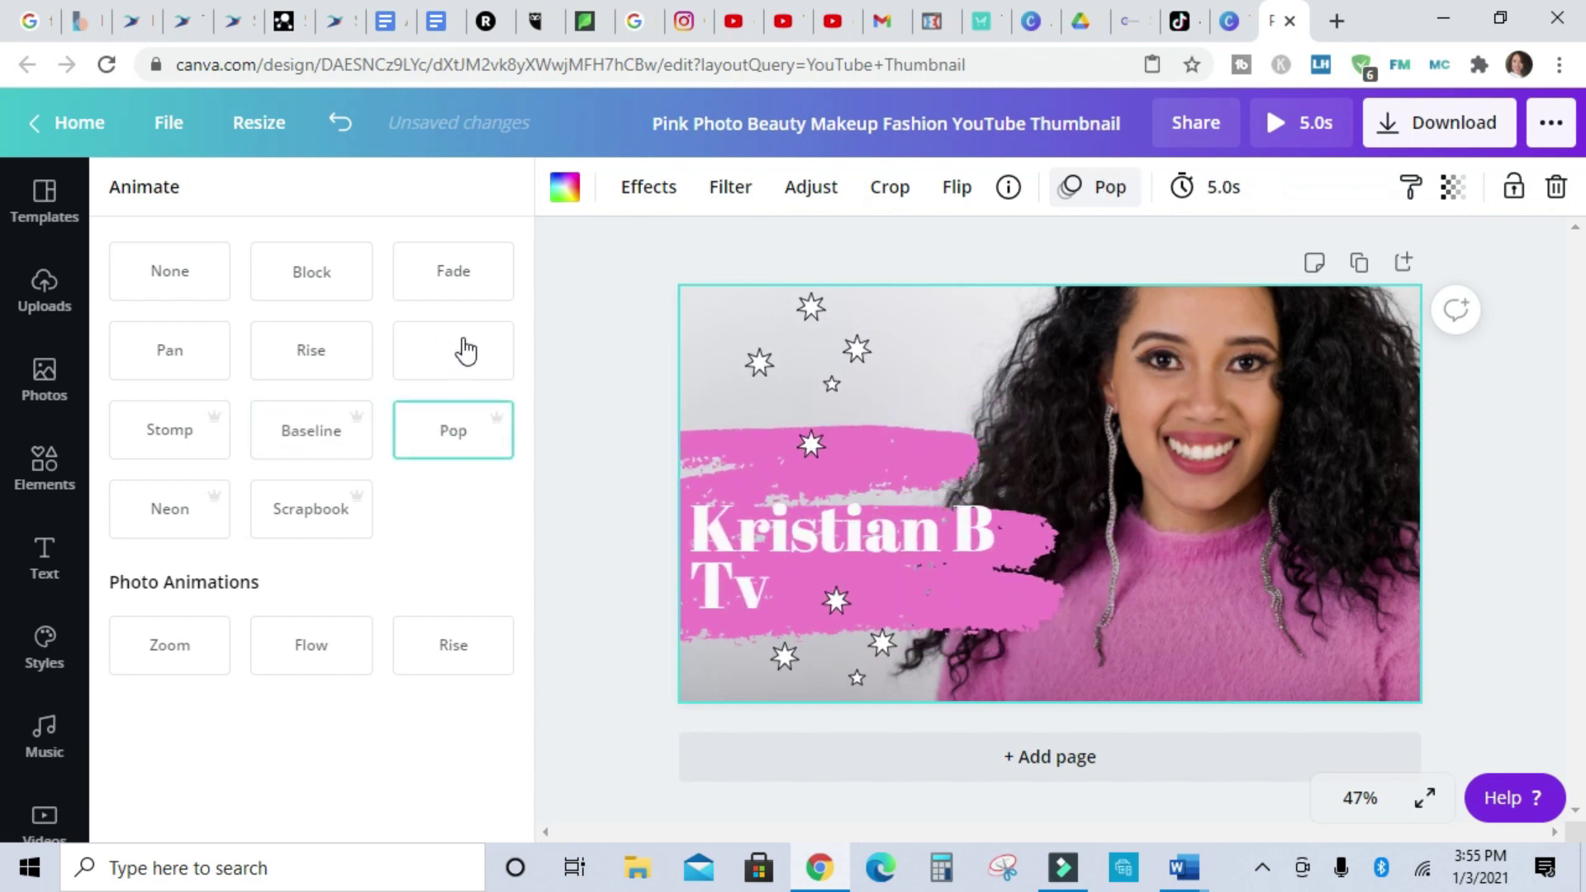
left_click(467, 350)
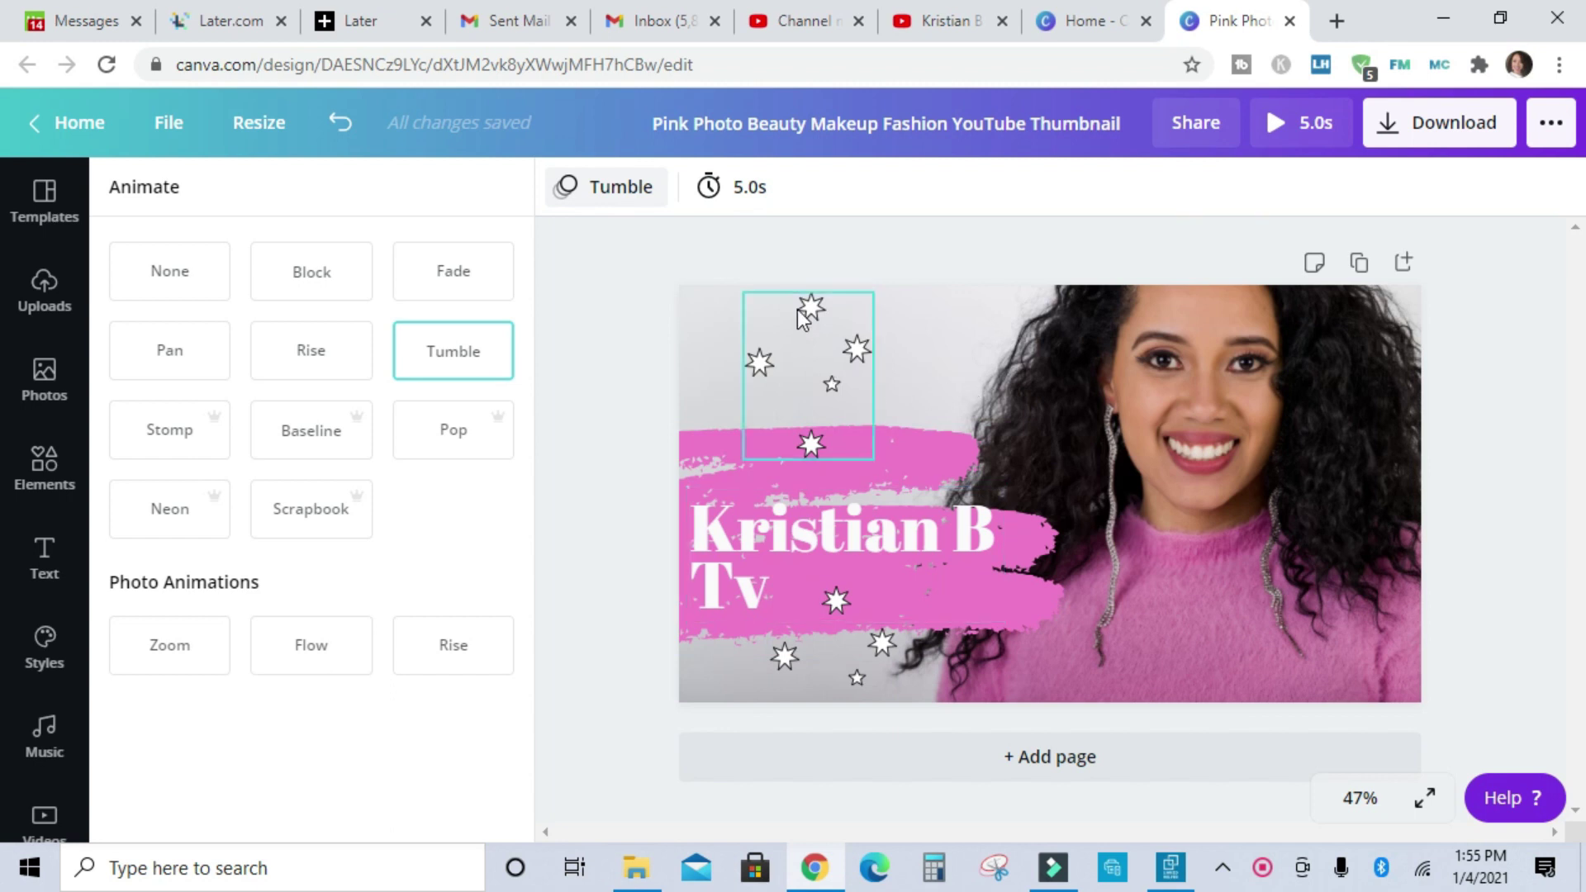
left_click(747, 187)
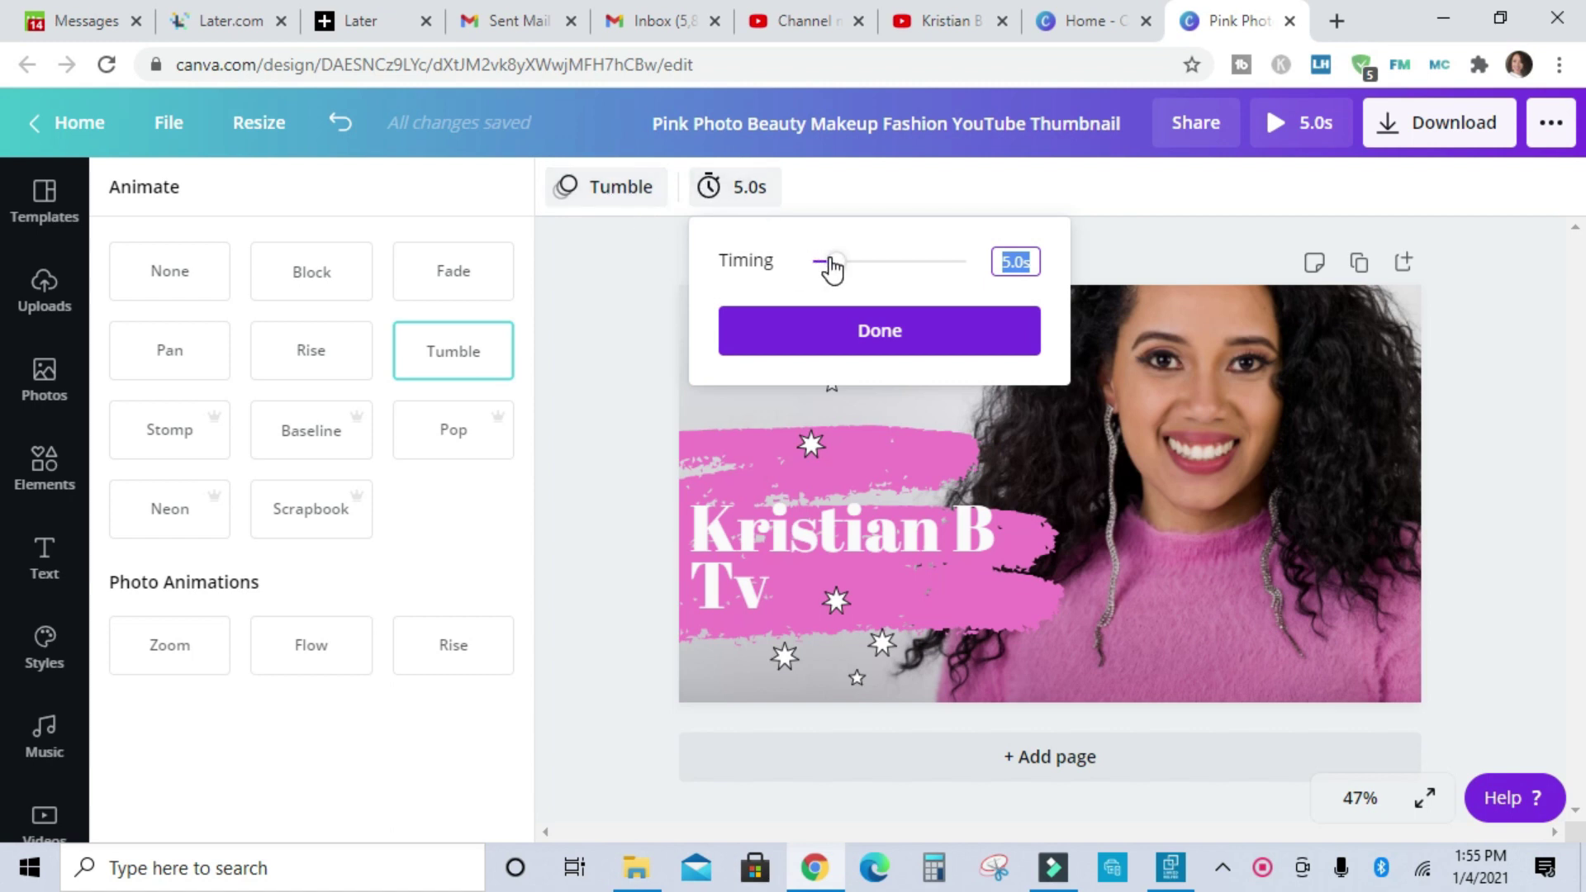
mouse_move(831, 269)
left_mouse_down()
mouse_move(797, 280)
mouse_move(1009, 285)
mouse_move(838, 281)
left_mouse_up()
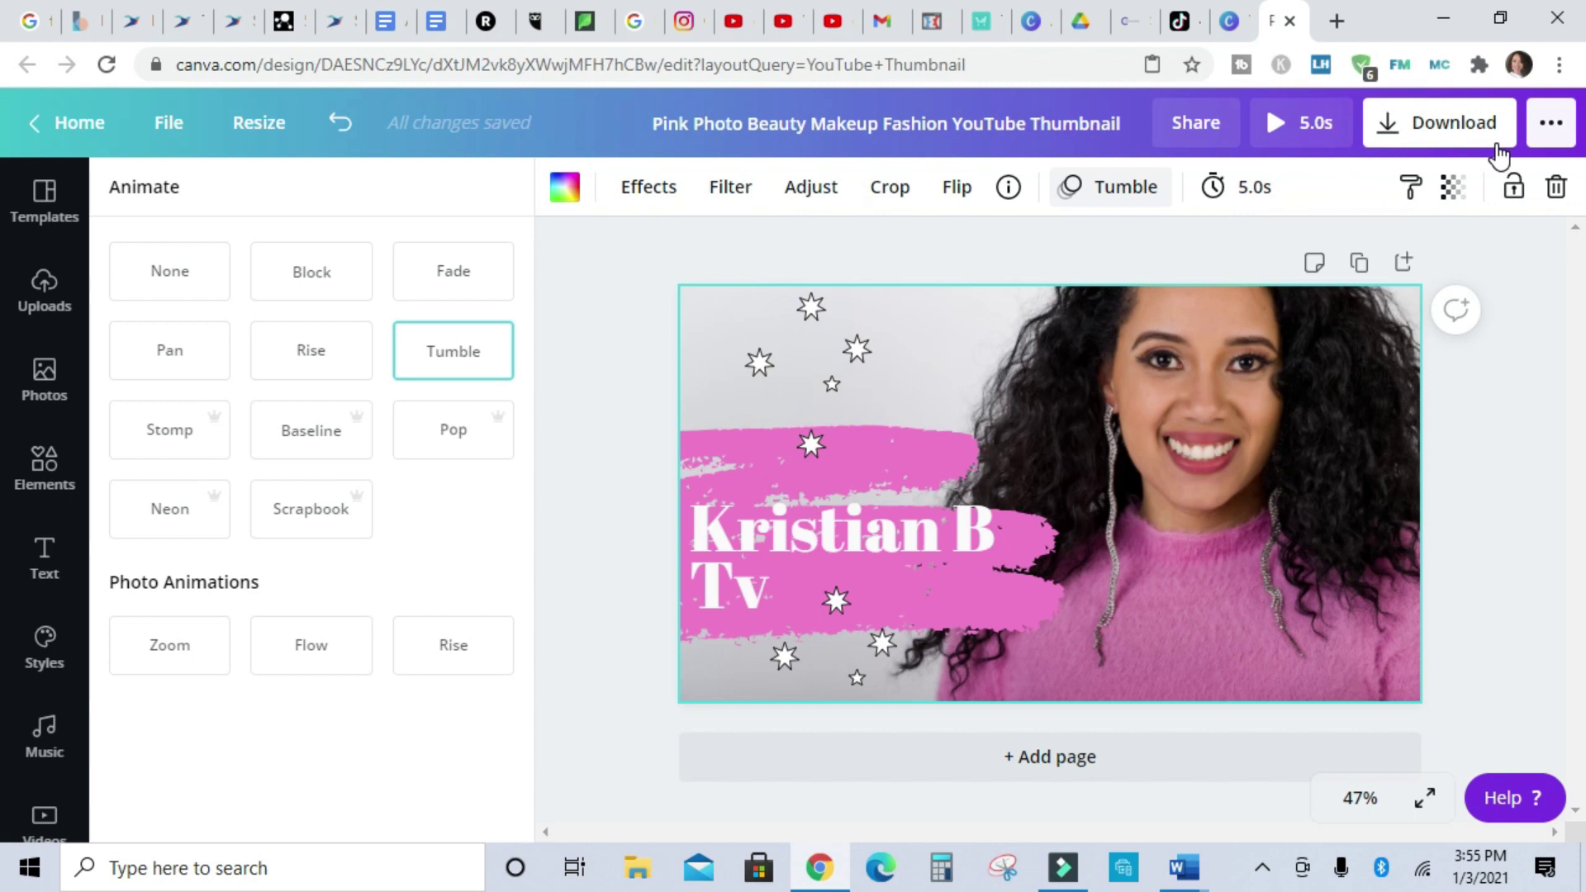
Step: Download the design with file type MP4 Video
left_click(1471, 151)
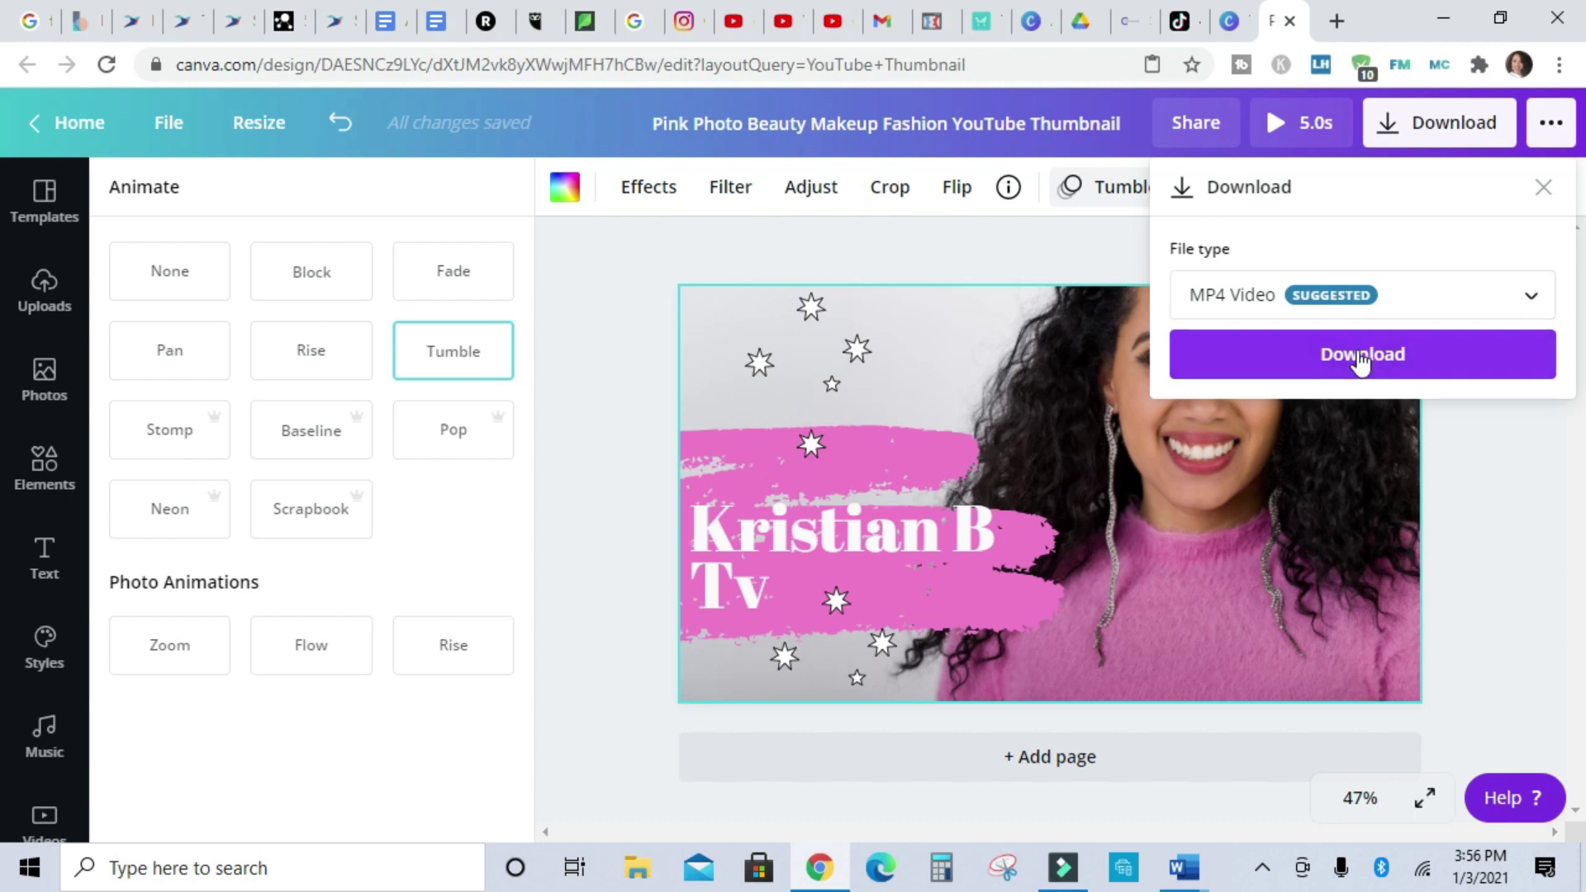
left_click(1524, 531)
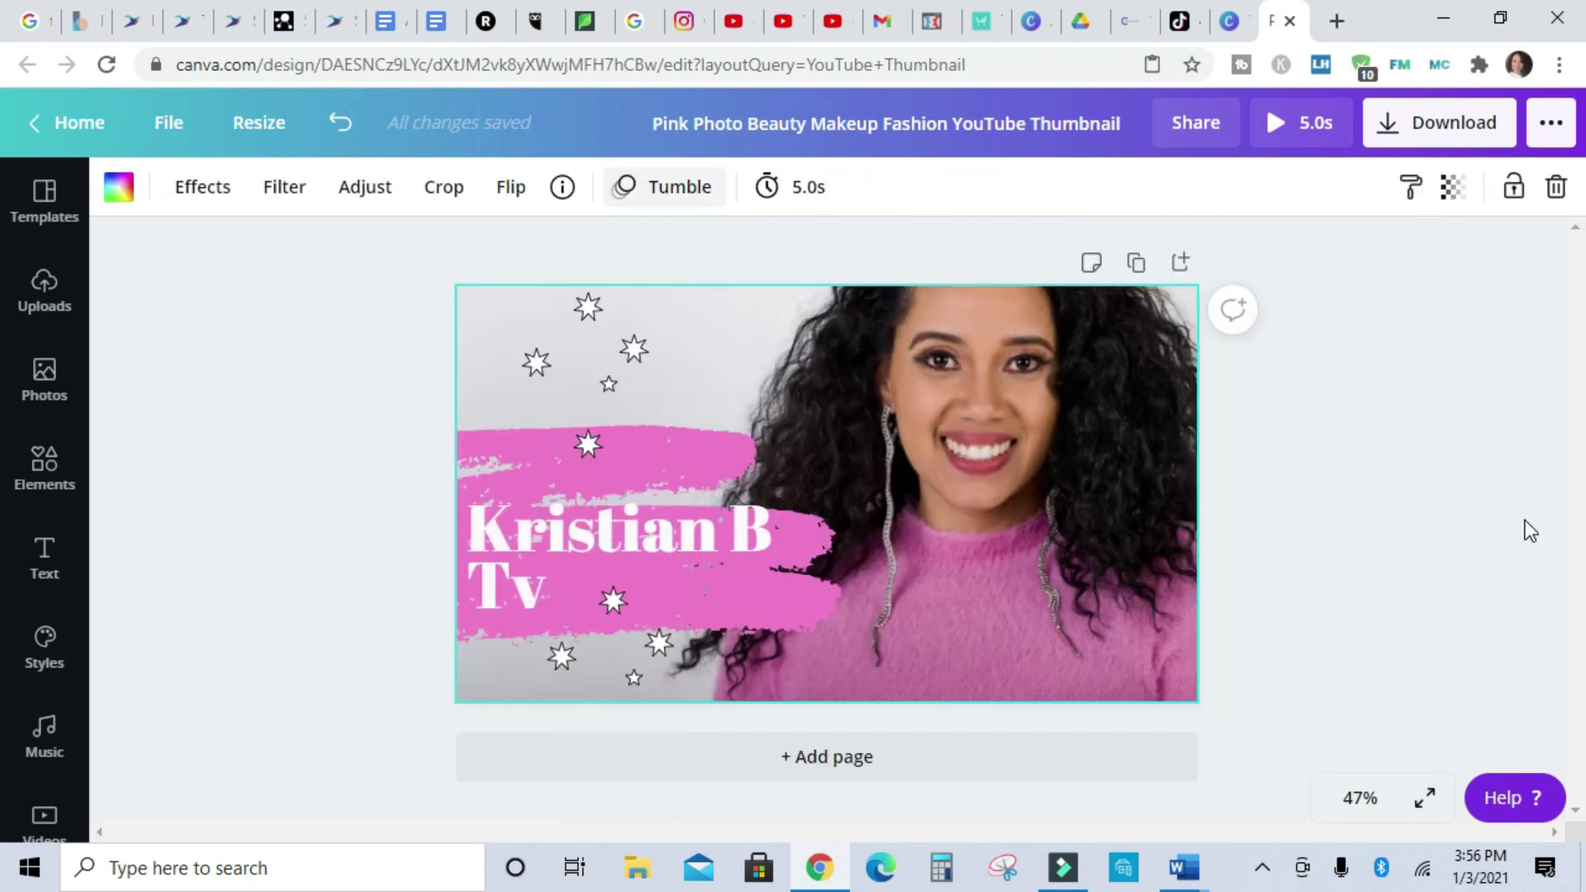